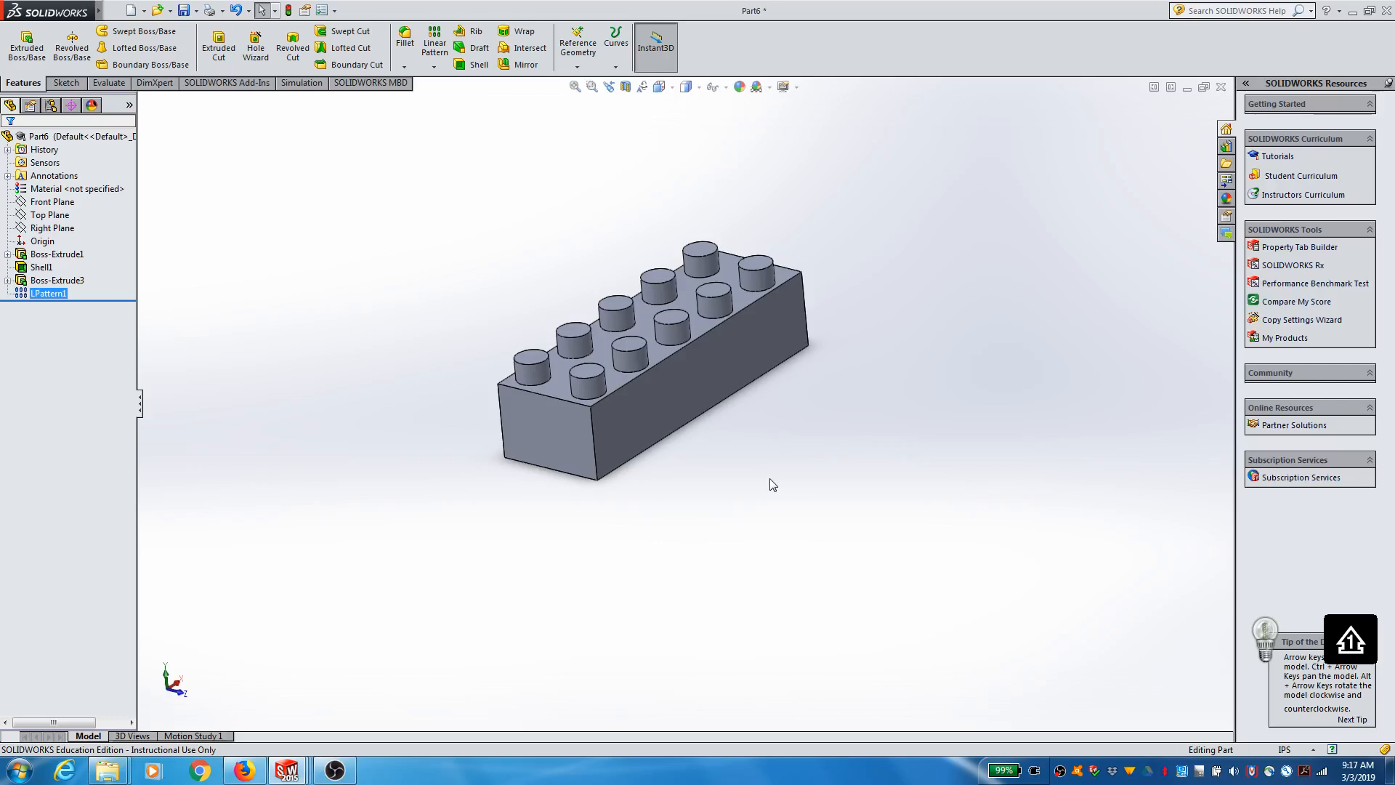
Step: Start a reference plane offset from the Right Plane, with the offset flipped to the opposite side
{"action": "middle_click_drag", "start_coordinate": [775, 509], "coordinate": [717, 177]}
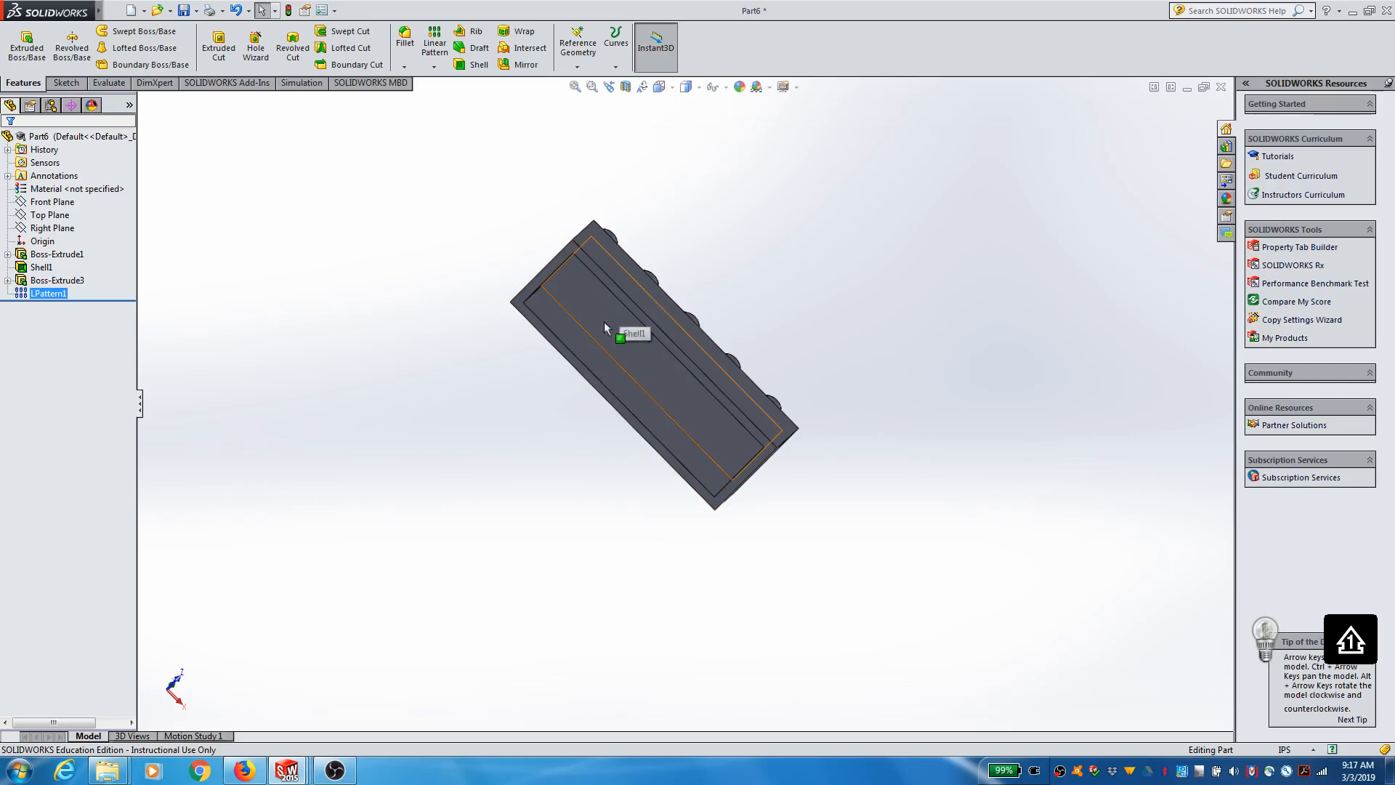
{"action": "scroll", "coordinate": [552, 385], "scroll_direction": "up", "scroll_amount": 1}
{"action": "scroll", "coordinate": [649, 422], "scroll_direction": "down", "scroll_amount": 3}
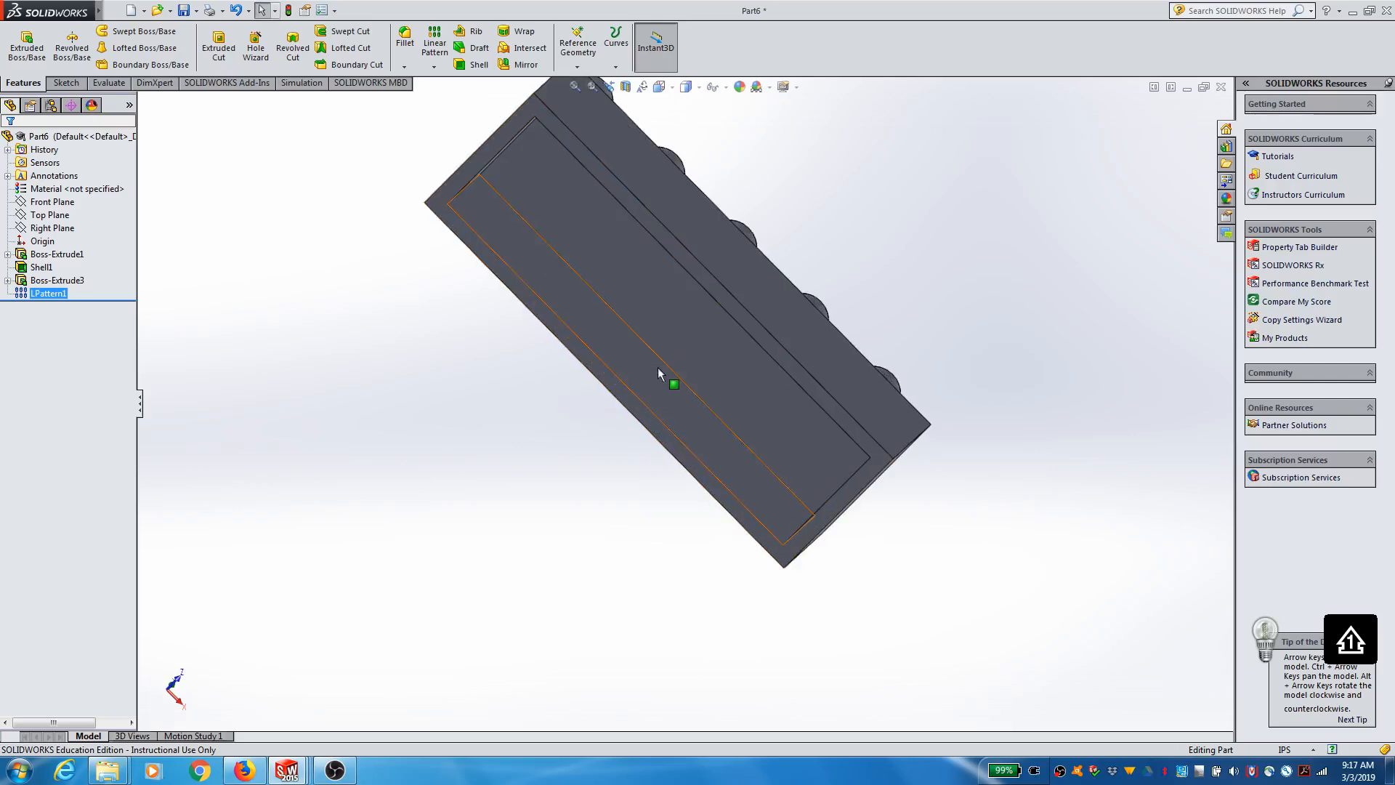
{"action": "scroll", "coordinate": [654, 371], "scroll_direction": "up", "scroll_amount": 2}
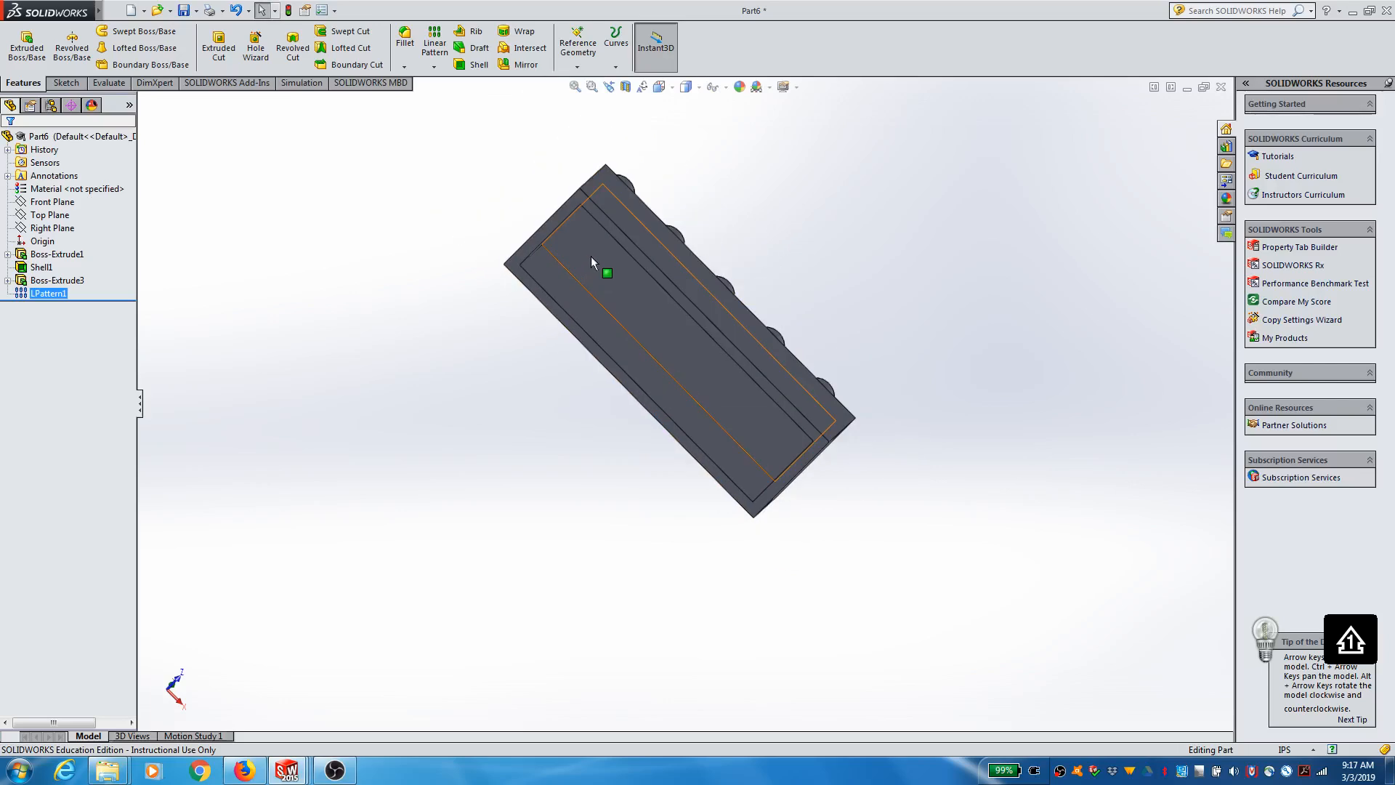
{"action": "middle_click_drag", "start_coordinate": [716, 155], "coordinate": [726, 517]}
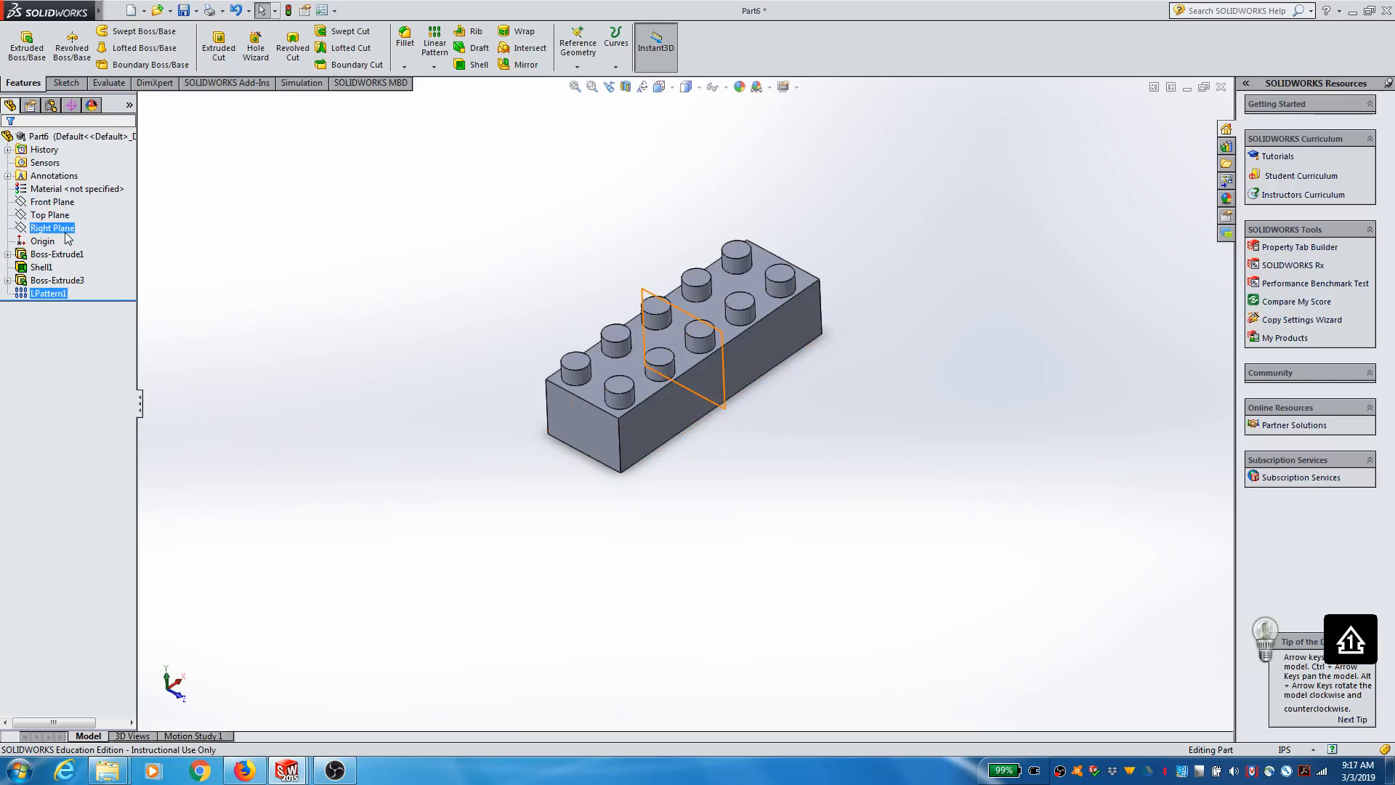
{"action": "left_click", "coordinate": [66, 233]}
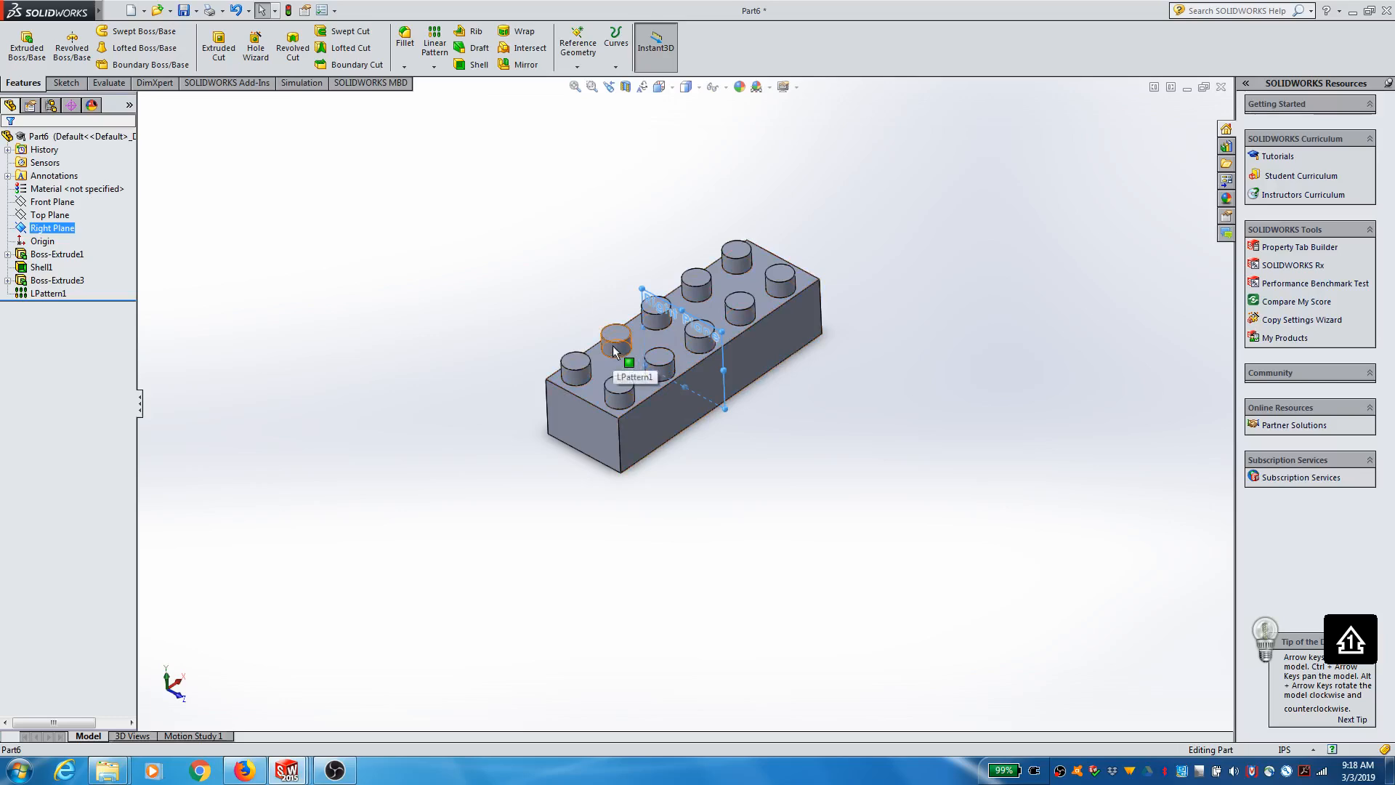
{"action": "left_click", "coordinate": [573, 69]}
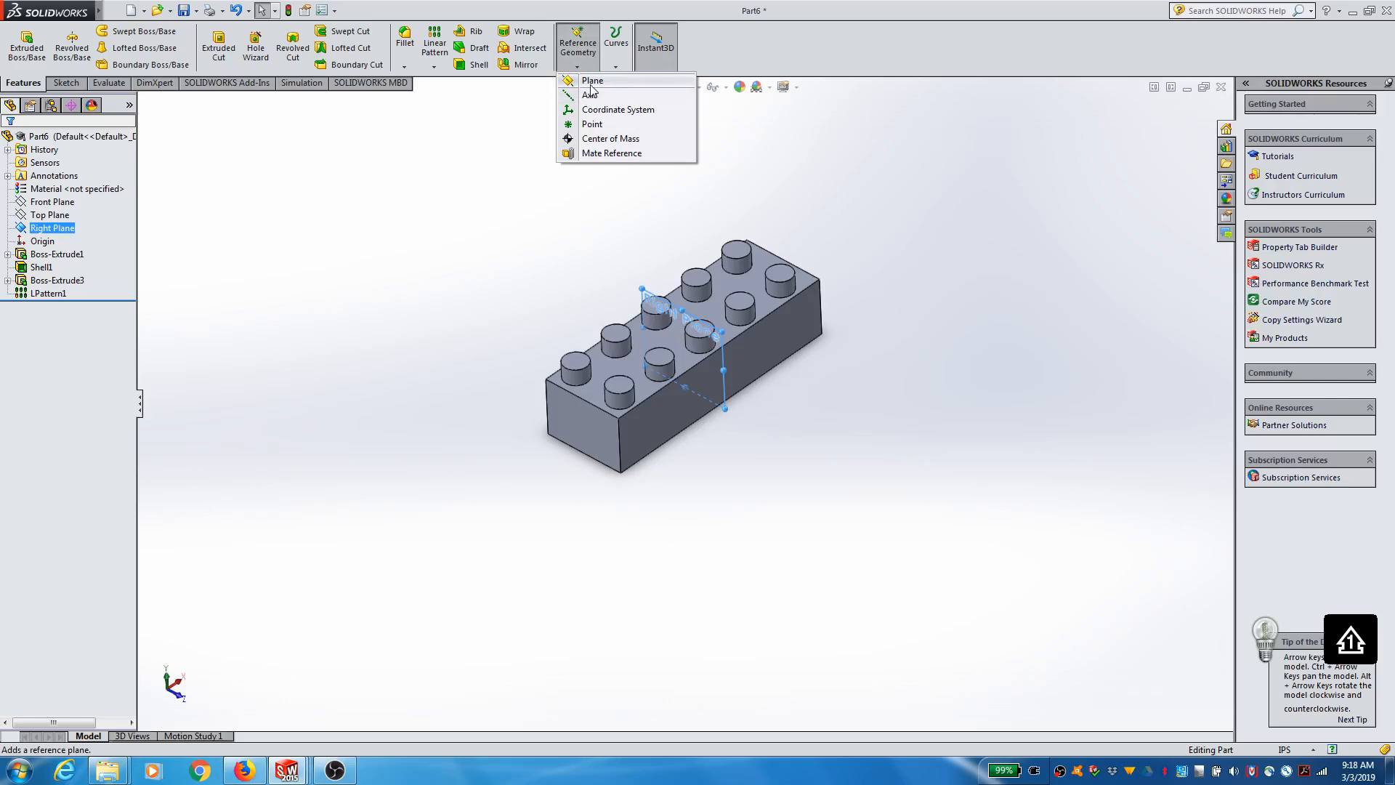
{"action": "left_click", "coordinate": [590, 82]}
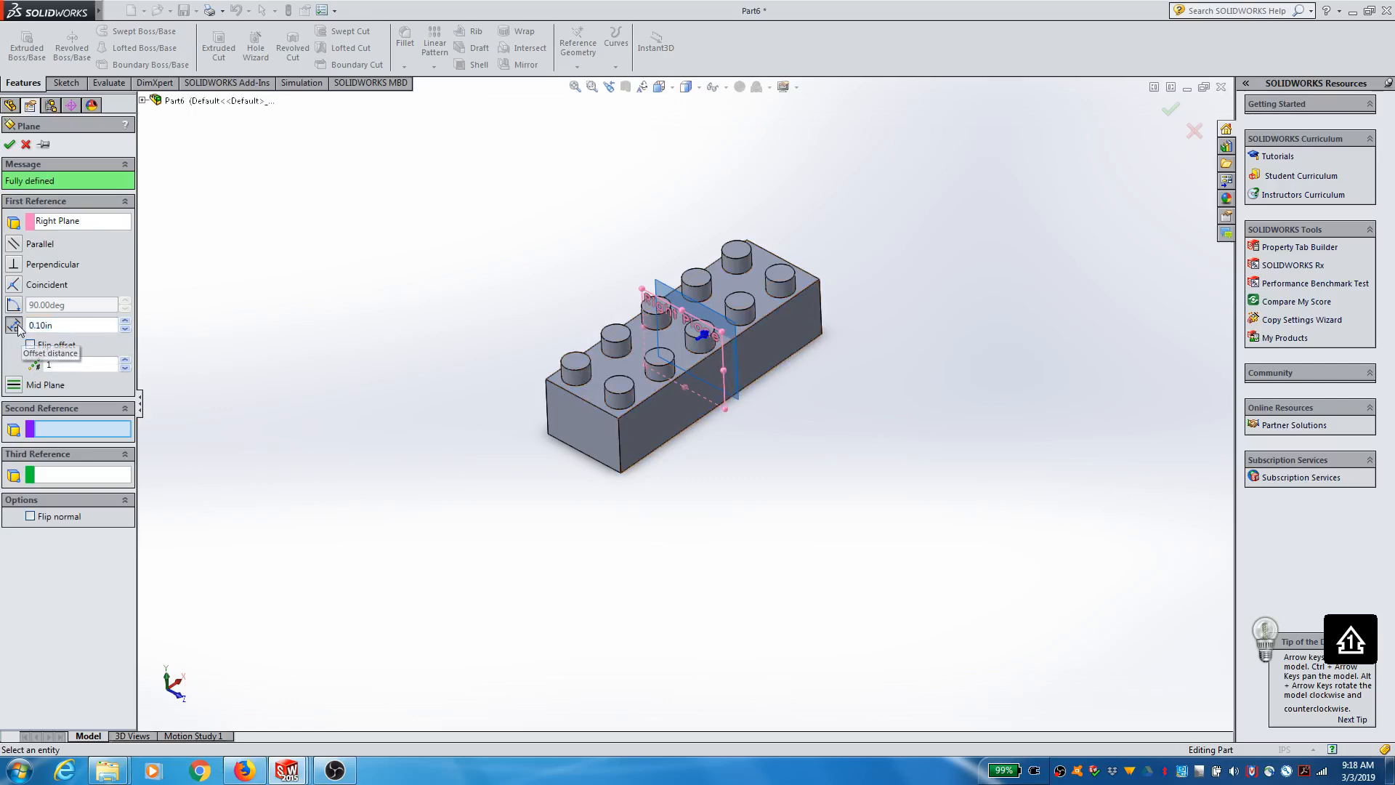
{"action": "left_click", "coordinate": [30, 346]}
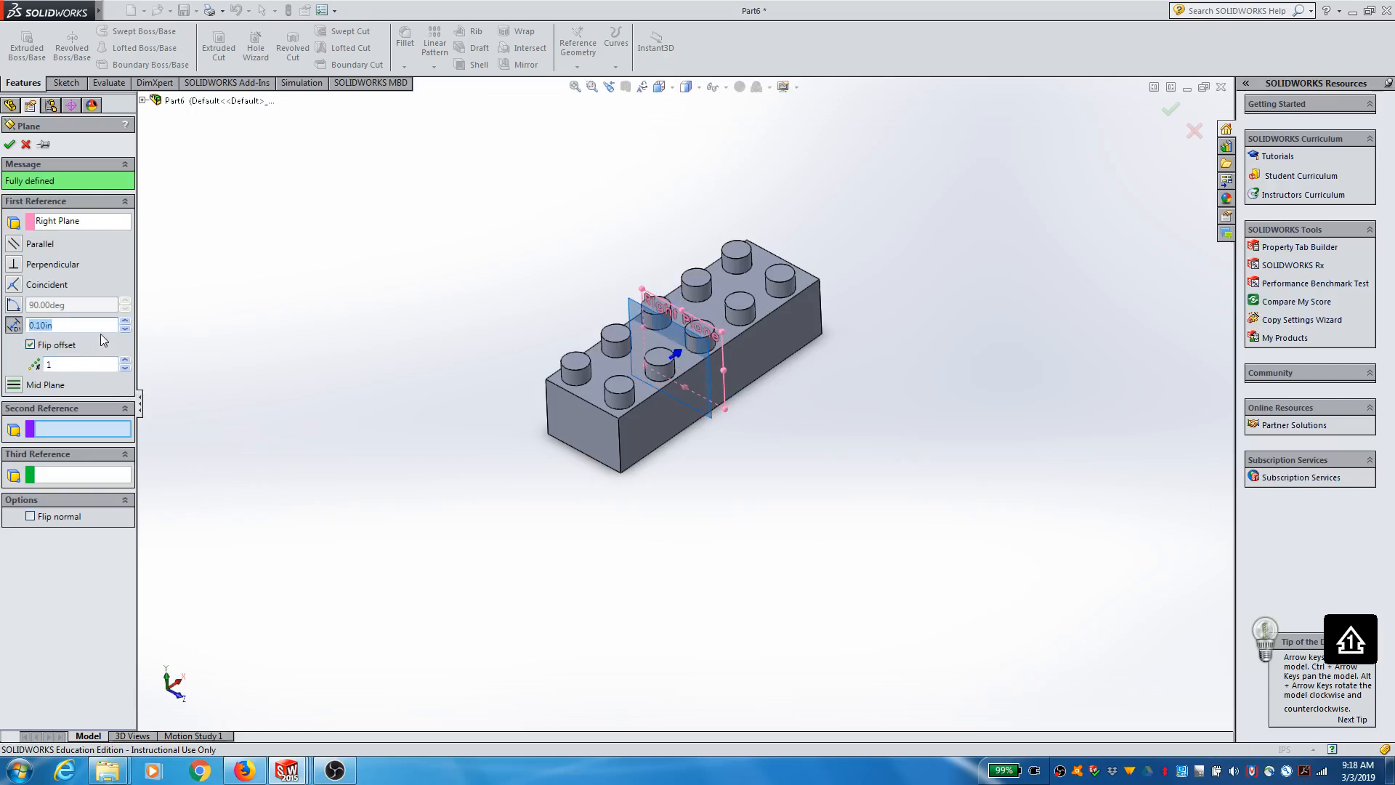
Step: Try offset distances of 0.2, 0.25 and 0.3 in for the reference plane
{"action": "type", "text": "0.2"}
{"action": "key", "text": "Return"}
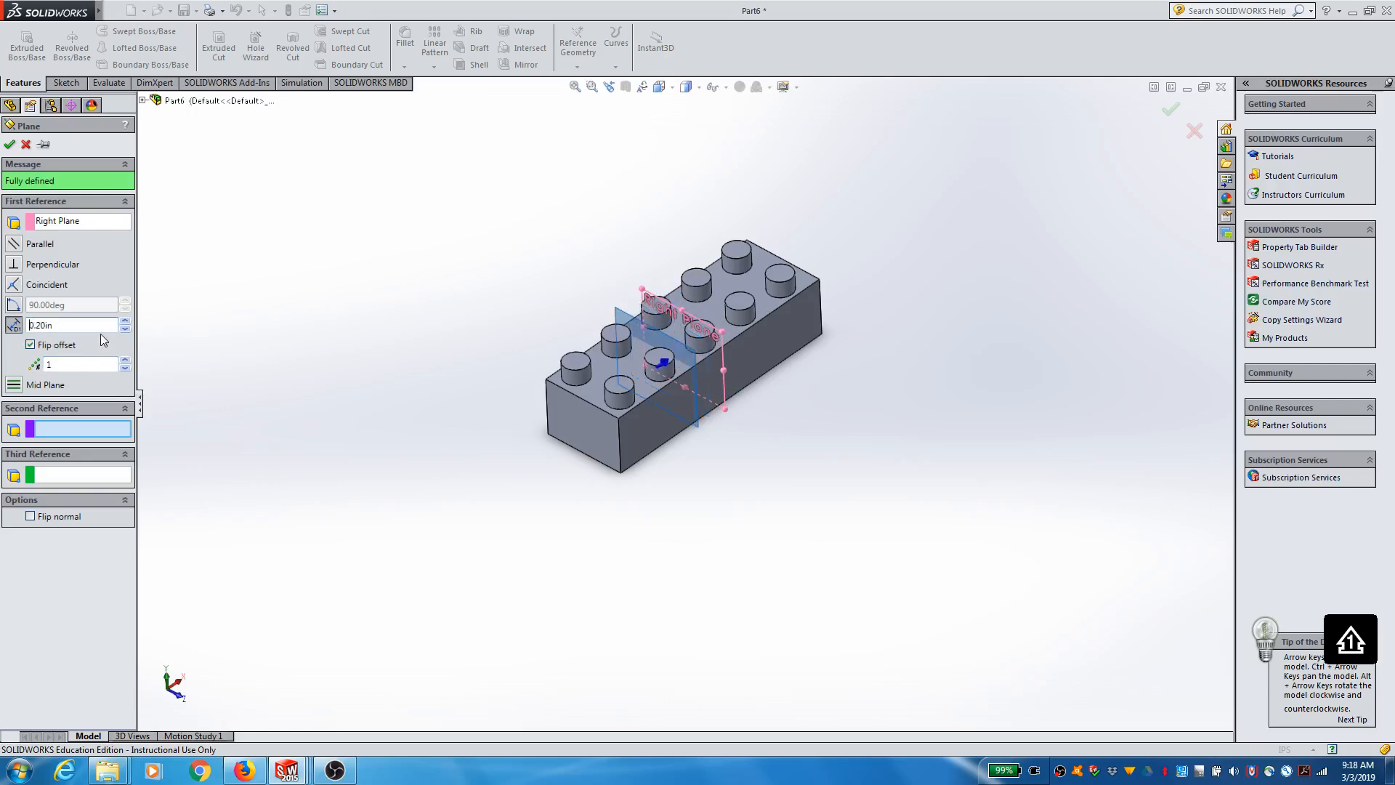
{"action": "left_click", "coordinate": [16, 325]}
{"action": "type", "text": "0.25"}
{"action": "key", "text": "Return"}
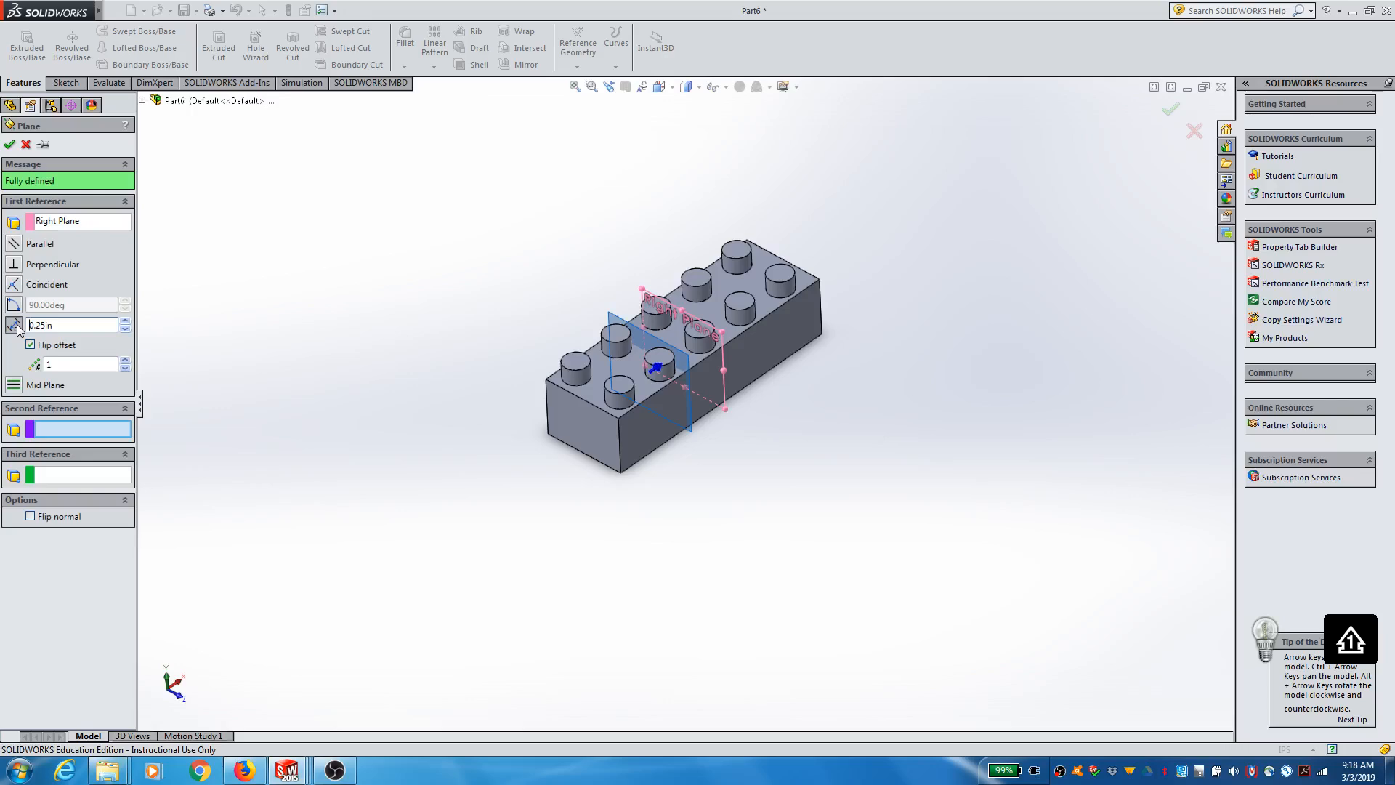
{"action": "left_click", "coordinate": [20, 327]}
{"action": "type", "text": "0.3"}
{"action": "key", "text": "Return"}
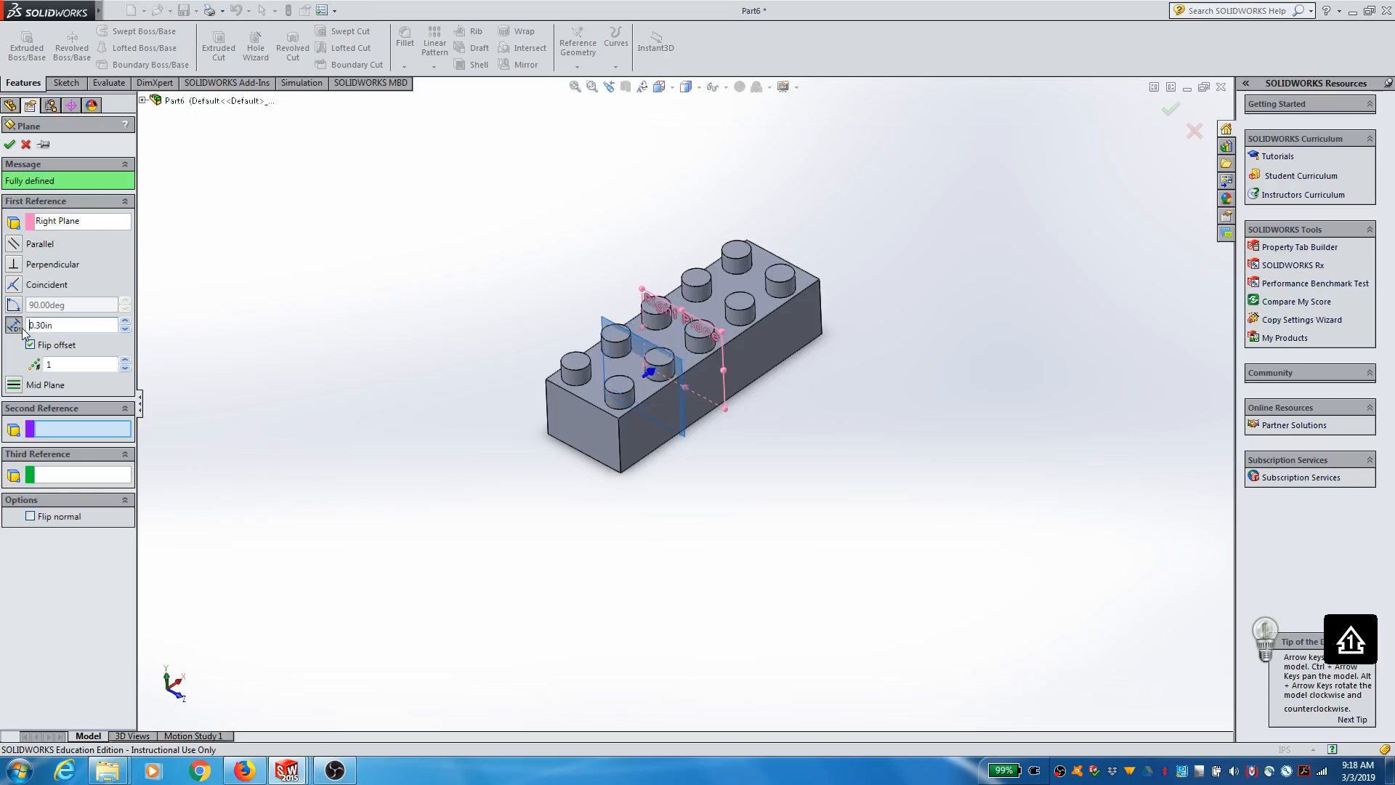
Step: Set the plane's offset distance to 0.35 in and create the plane
{"action": "left_click", "coordinate": [13, 328]}
{"action": "type", "text": "0.35"}
{"action": "key", "text": "Return"}
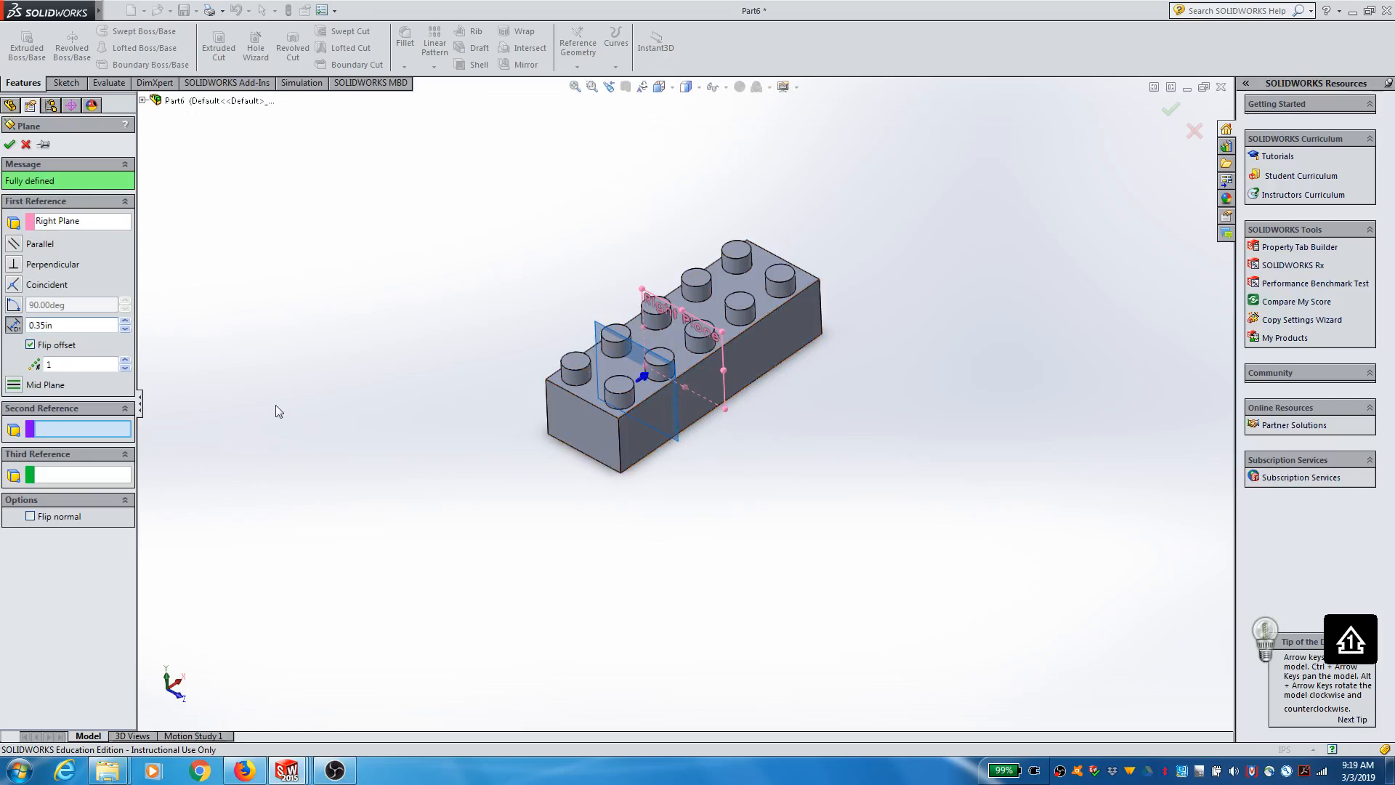
{"action": "left_click", "coordinate": [9, 144]}
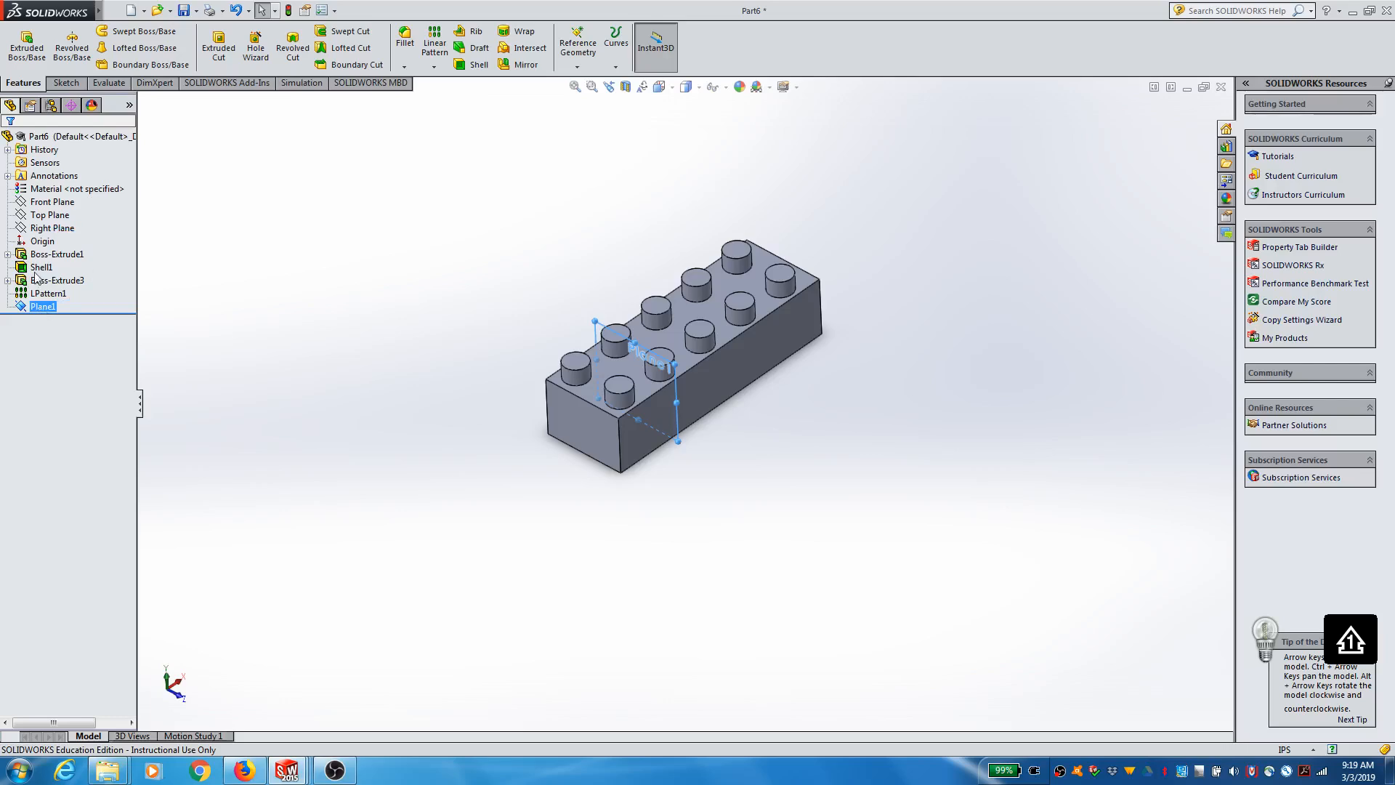
Step: Open a new sketch on the offset plane, Plane1
{"action": "left_click", "coordinate": [69, 83]}
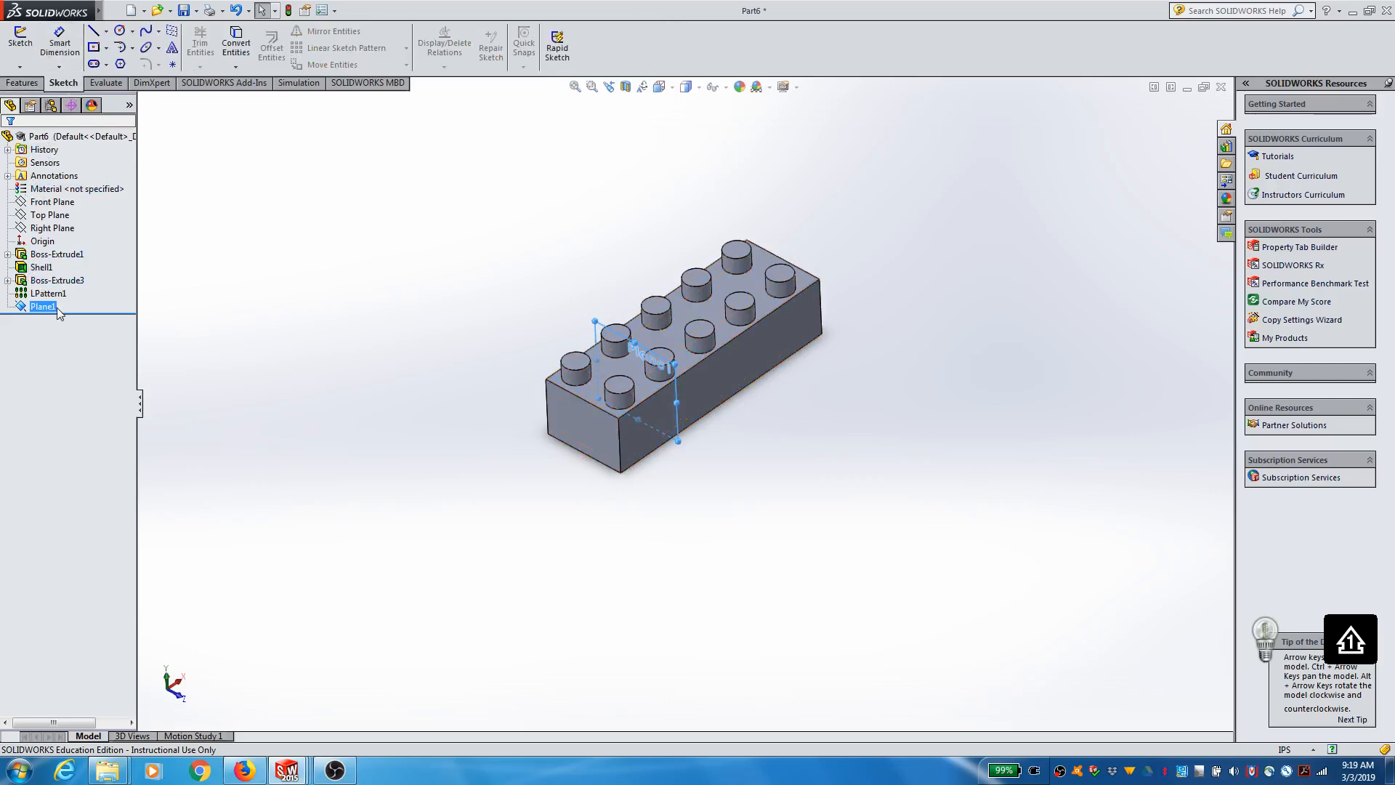
{"action": "left_click", "coordinate": [30, 52]}
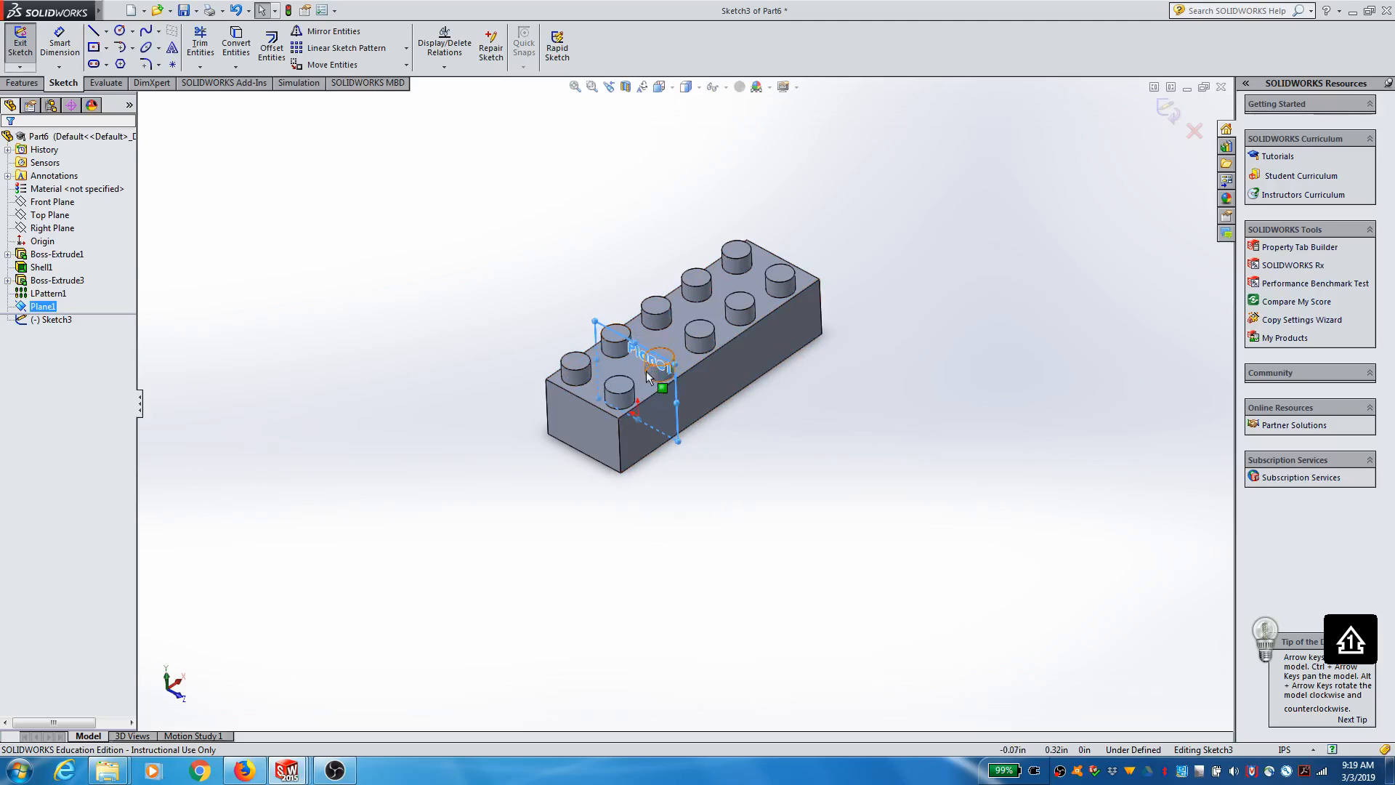
{"action": "left_click", "coordinate": [661, 88]}
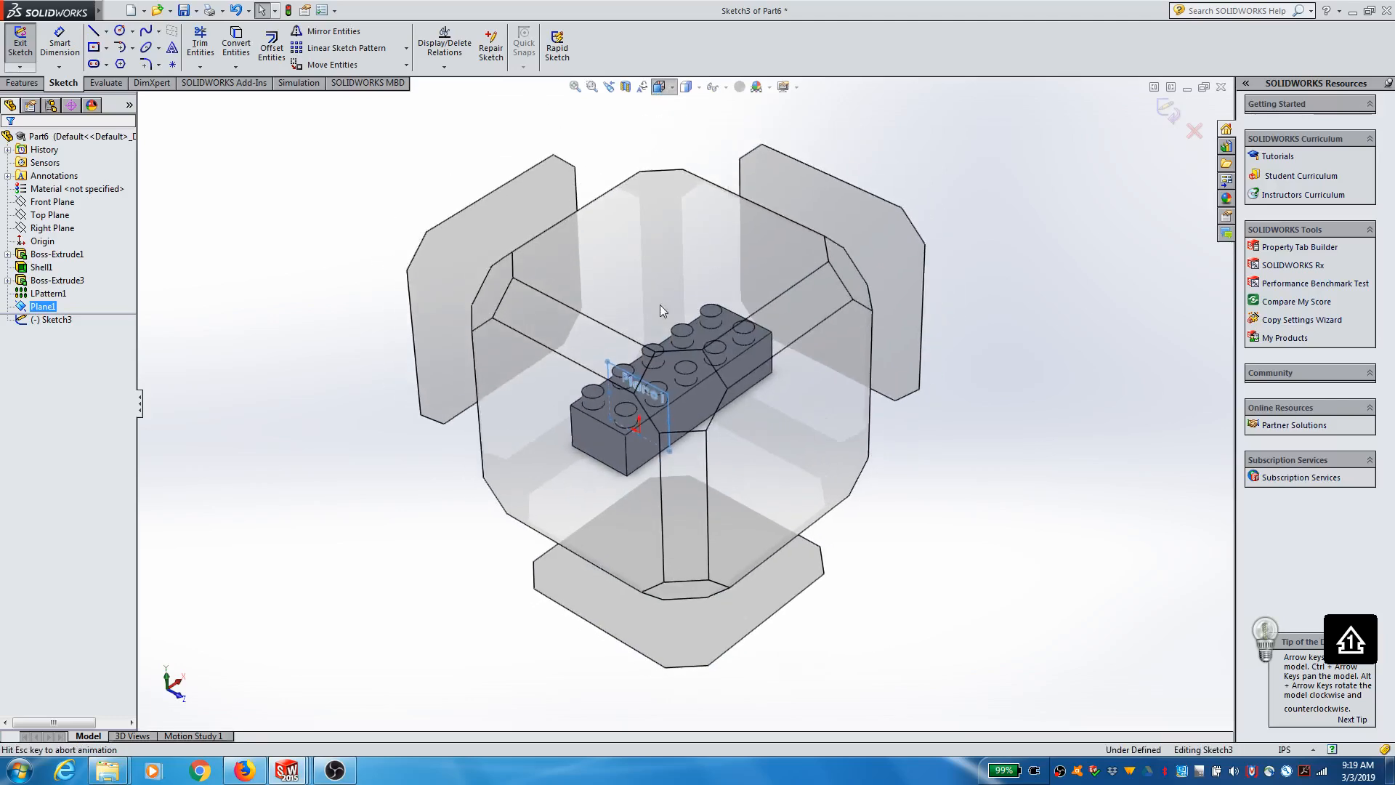
{"action": "left_click", "coordinate": [635, 496]}
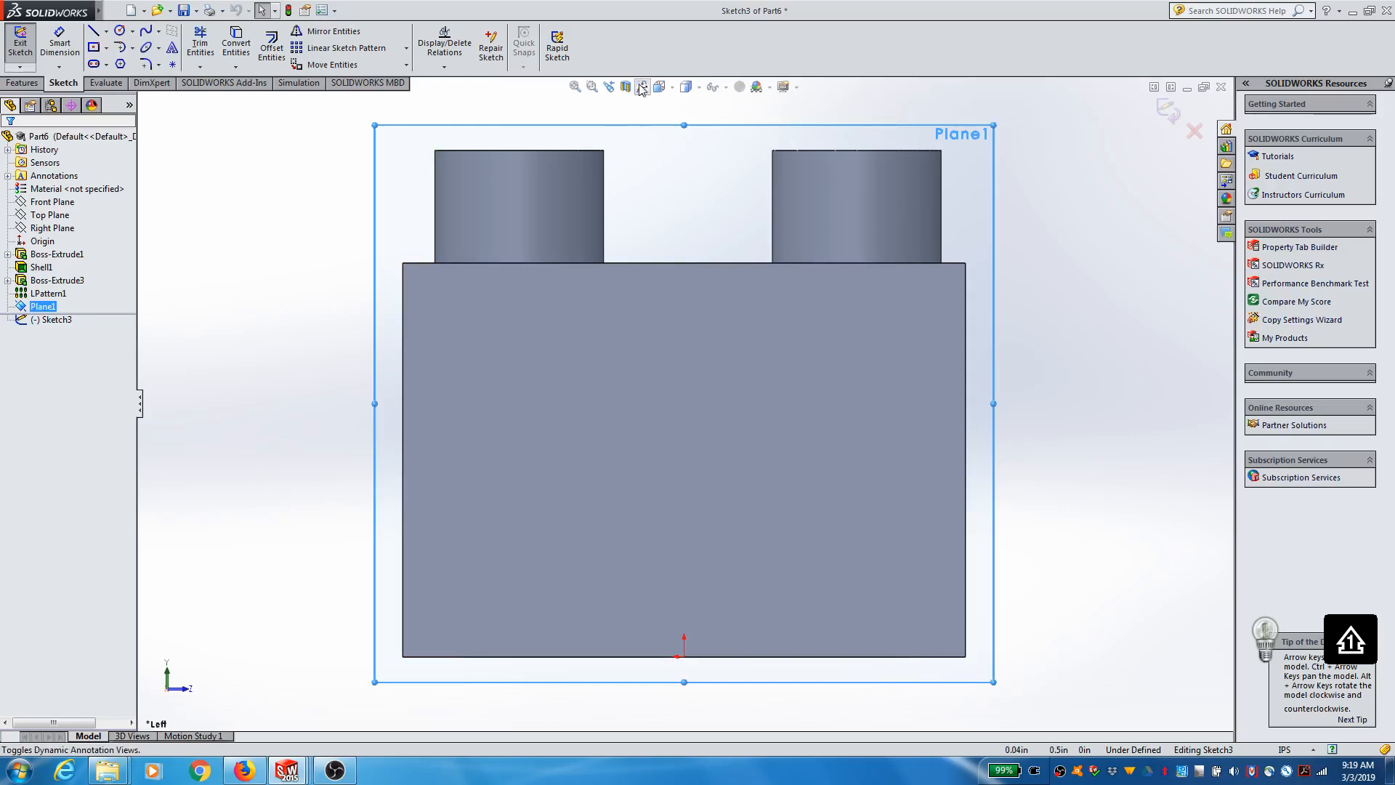
{"action": "left_click", "coordinate": [663, 88]}
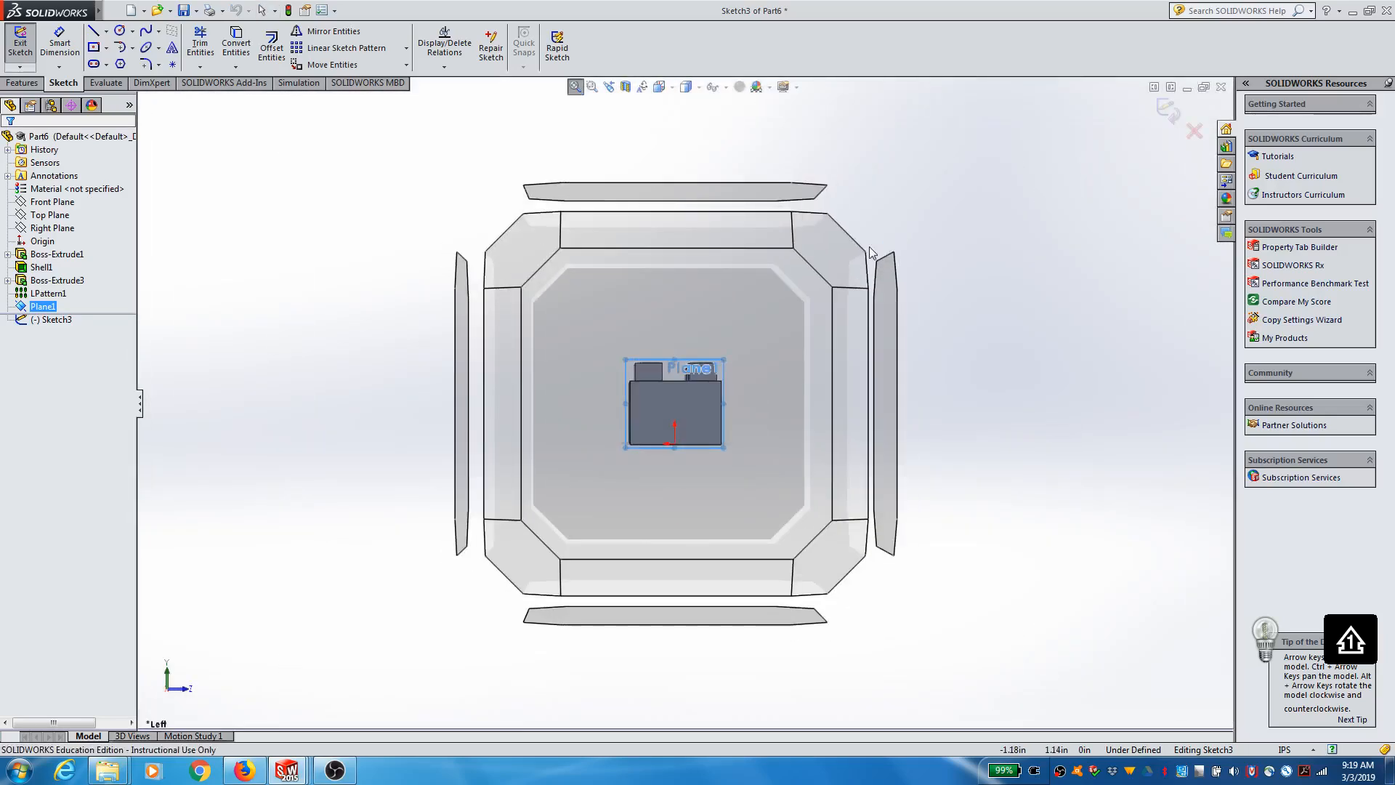
{"action": "left_click", "coordinate": [856, 255]}
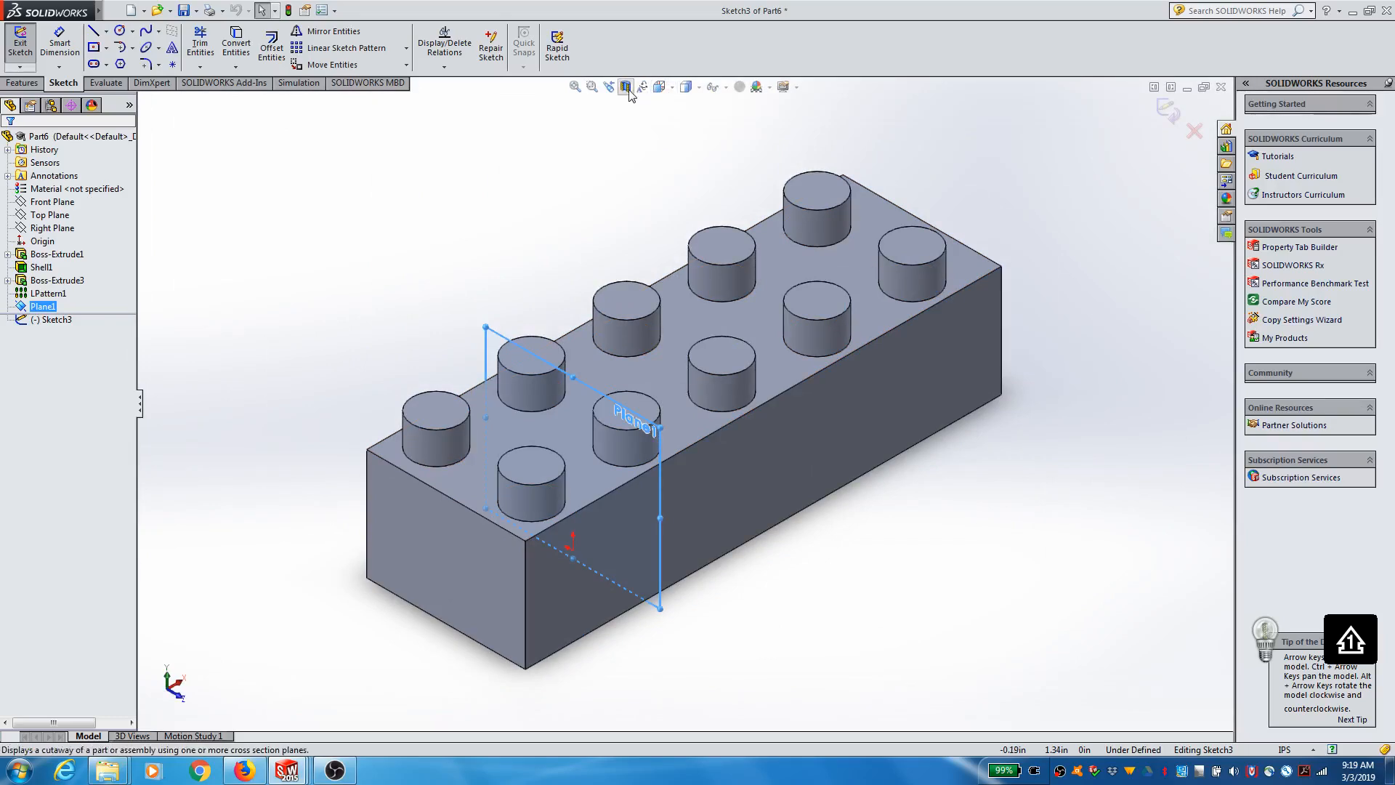
Step: Apply a planar section view at Plane1 with zero offset and face the cut brick squarely from the left side
{"action": "left_click", "coordinate": [626, 86]}
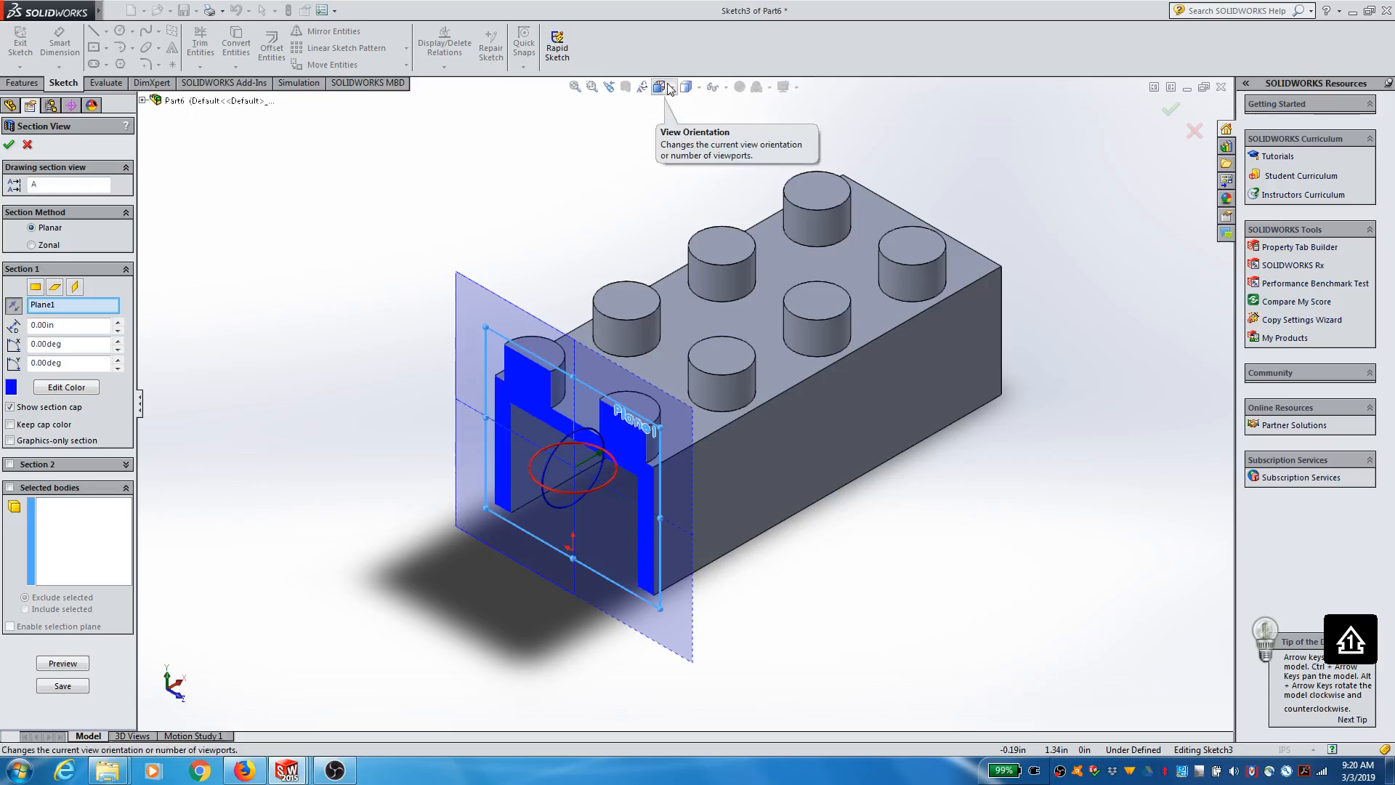
{"action": "left_click", "coordinate": [11, 145]}
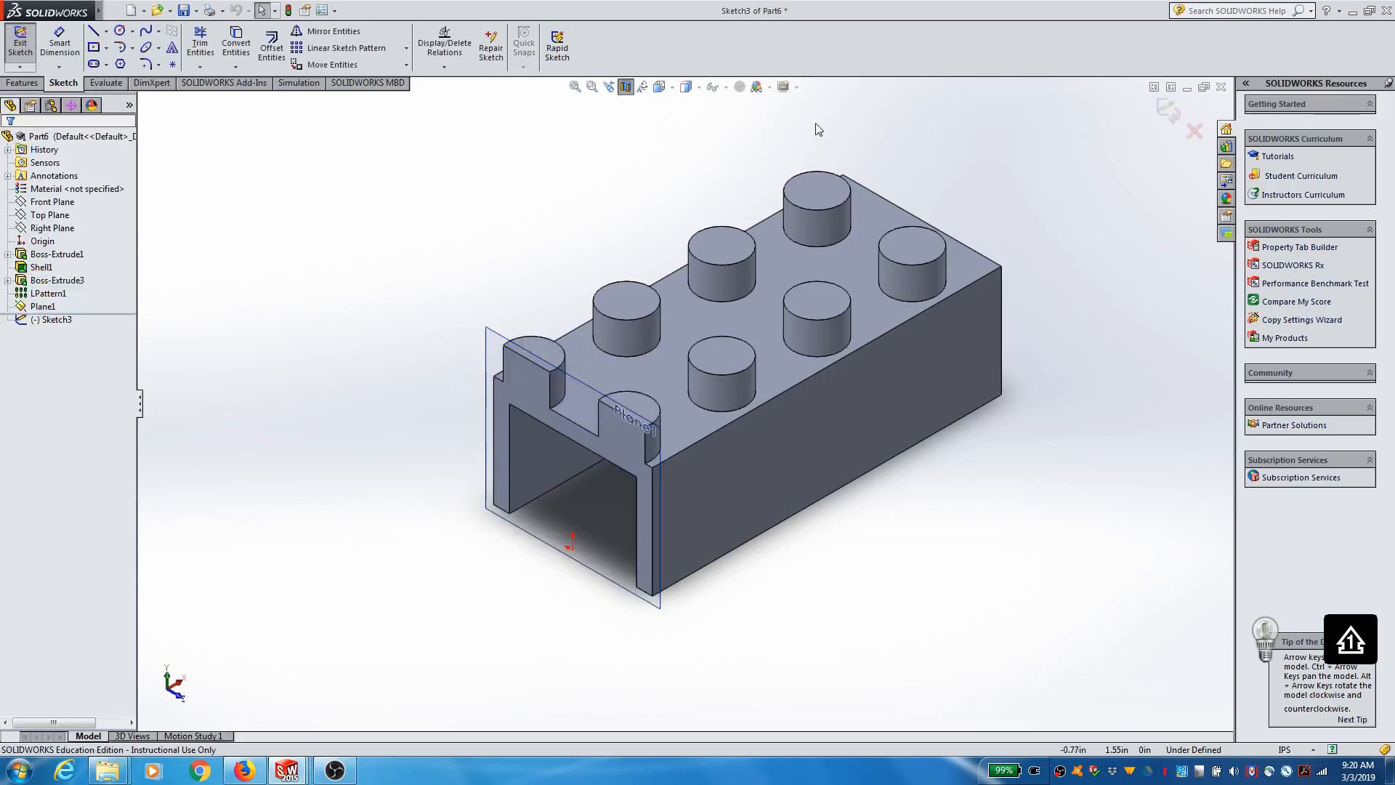
{"action": "left_click", "coordinate": [626, 86]}
{"action": "left_click", "coordinate": [626, 86]}
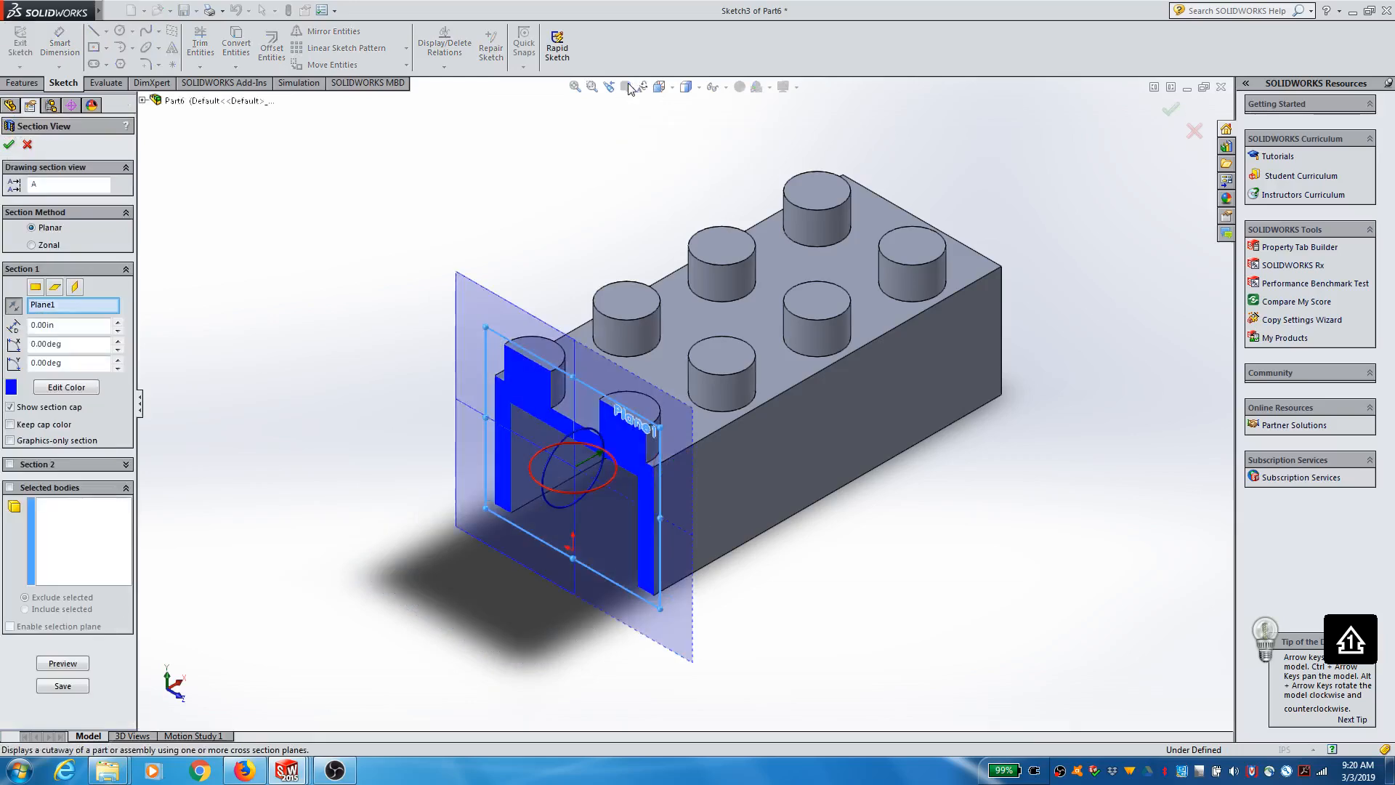
{"action": "left_click", "coordinate": [9, 144]}
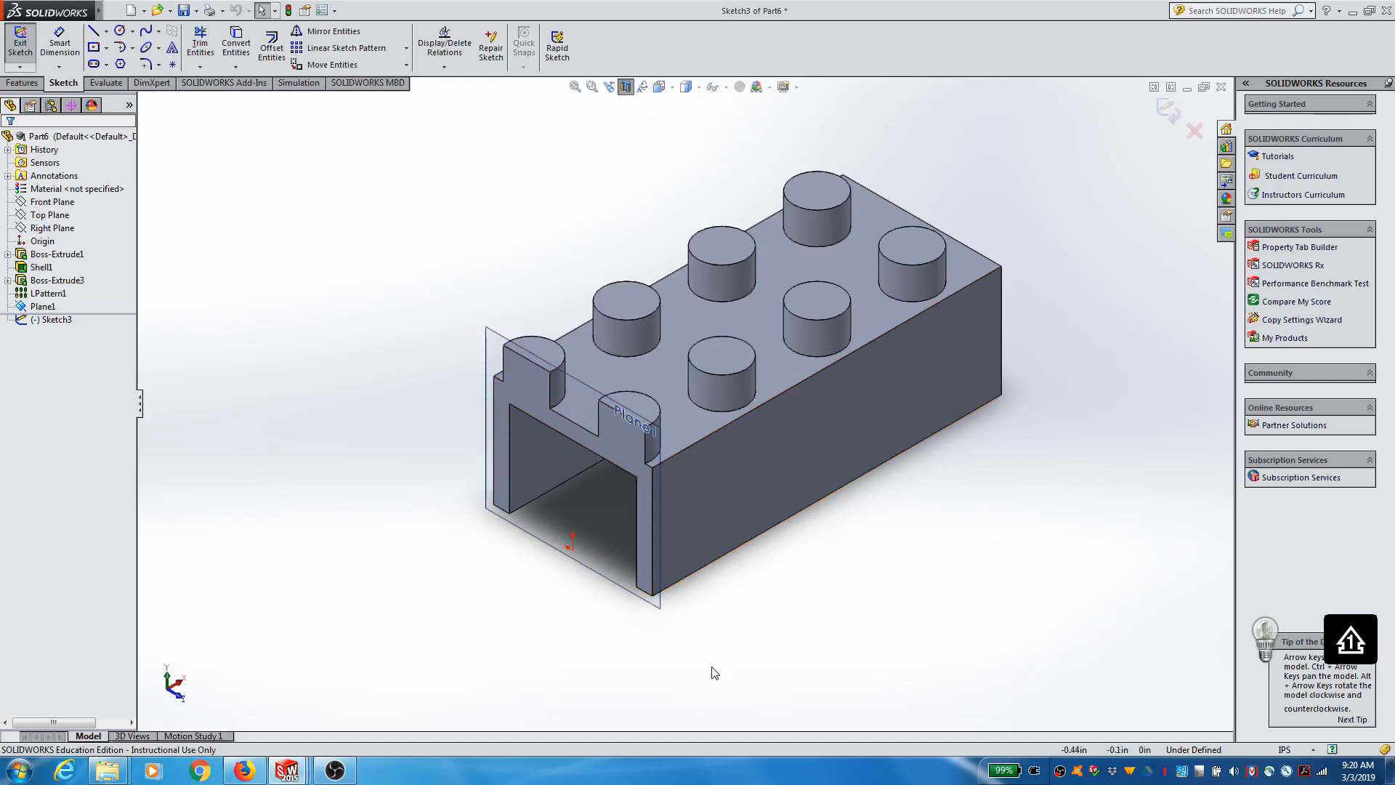
{"action": "left_click", "coordinate": [659, 88]}
{"action": "left_click", "coordinate": [563, 456]}
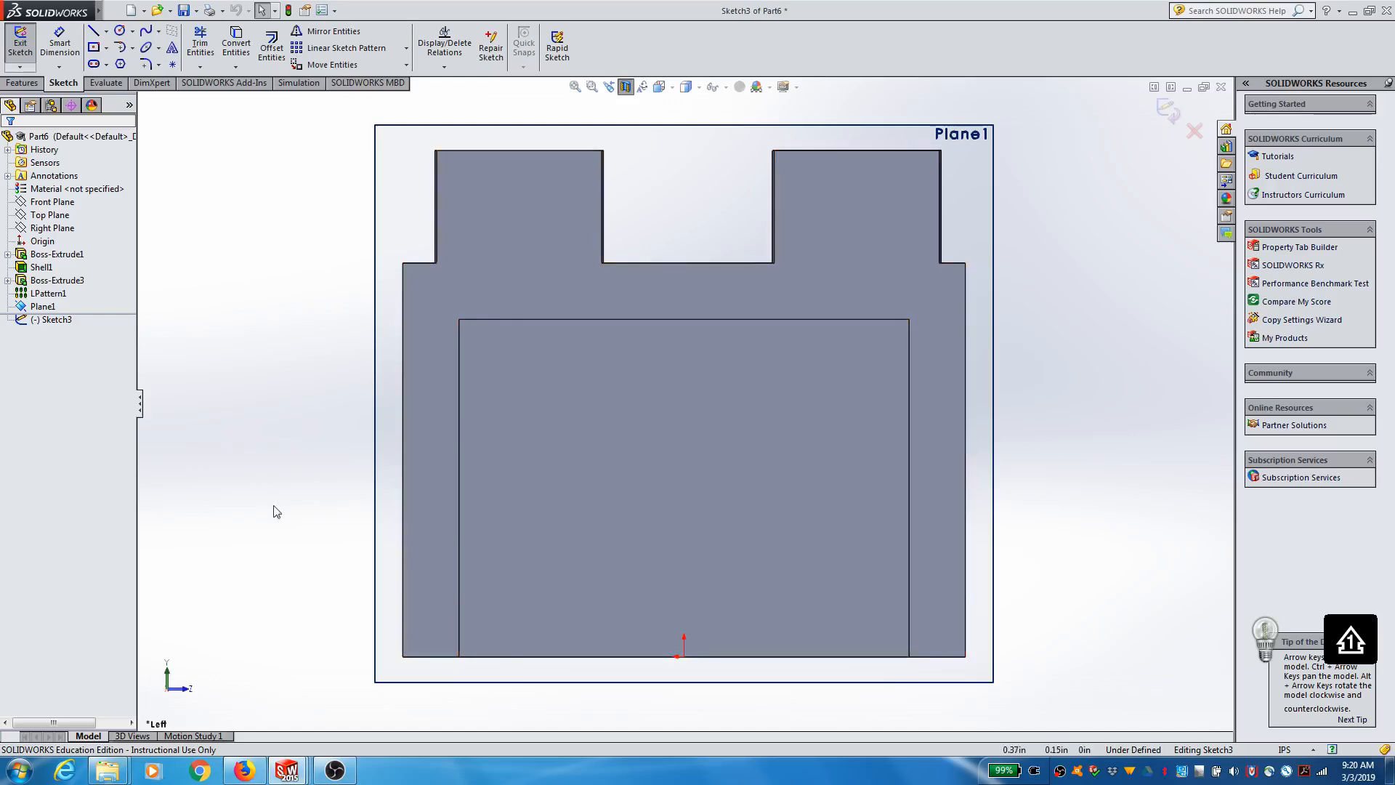
Step: Sketch a circle of about 0.05 in radius centred on the inner wall edge and reaching the outer wall edge
{"action": "left_click", "coordinate": [121, 31]}
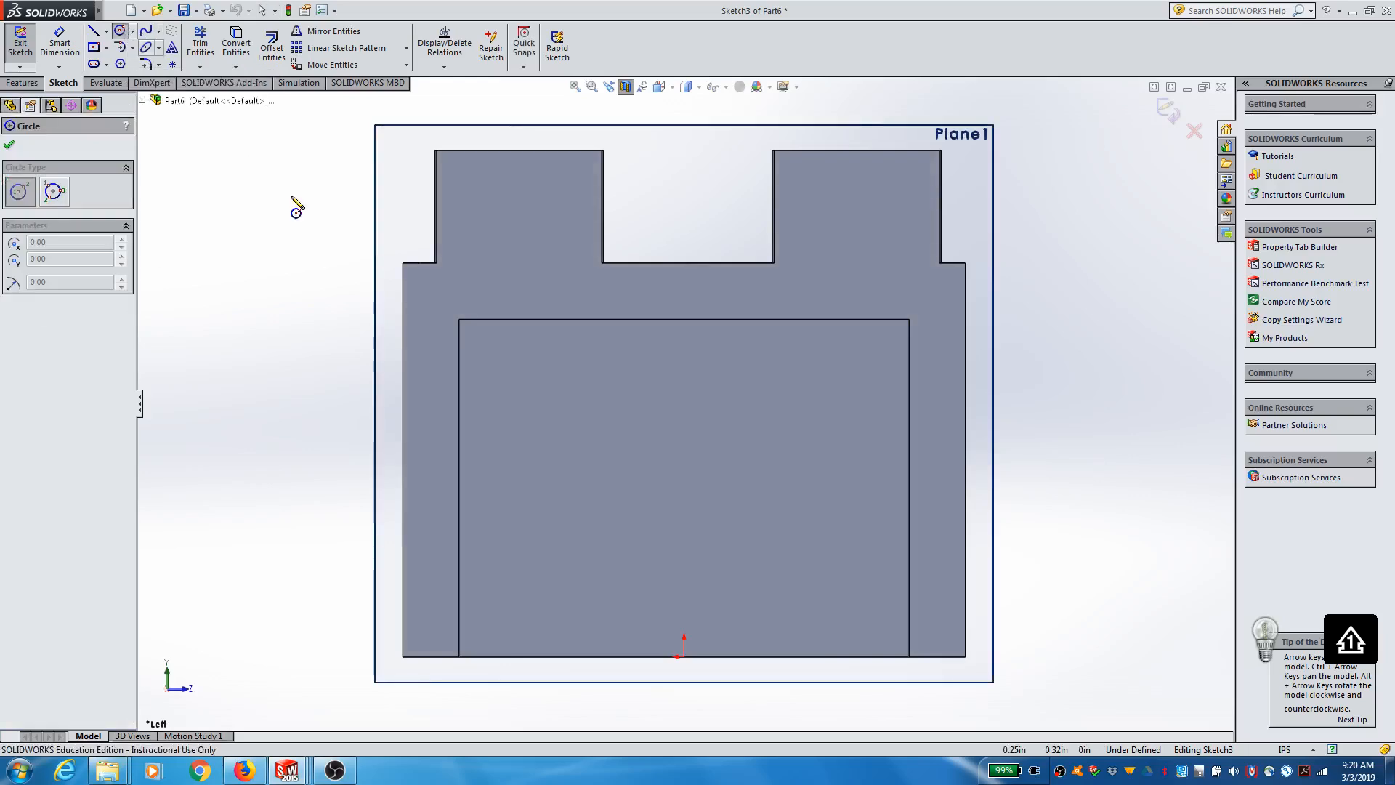
{"action": "left_click", "coordinate": [458, 487]}
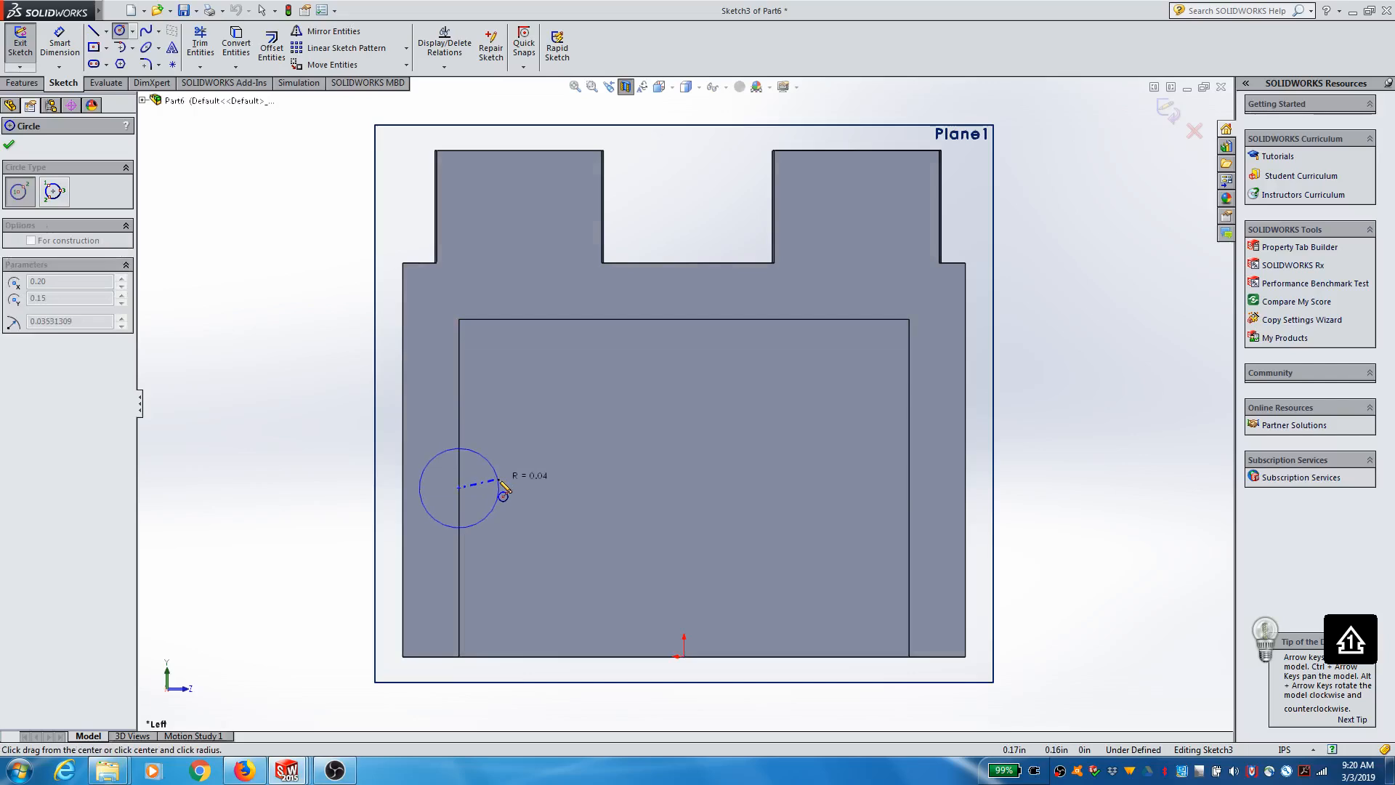
{"action": "left_click", "coordinate": [404, 492]}
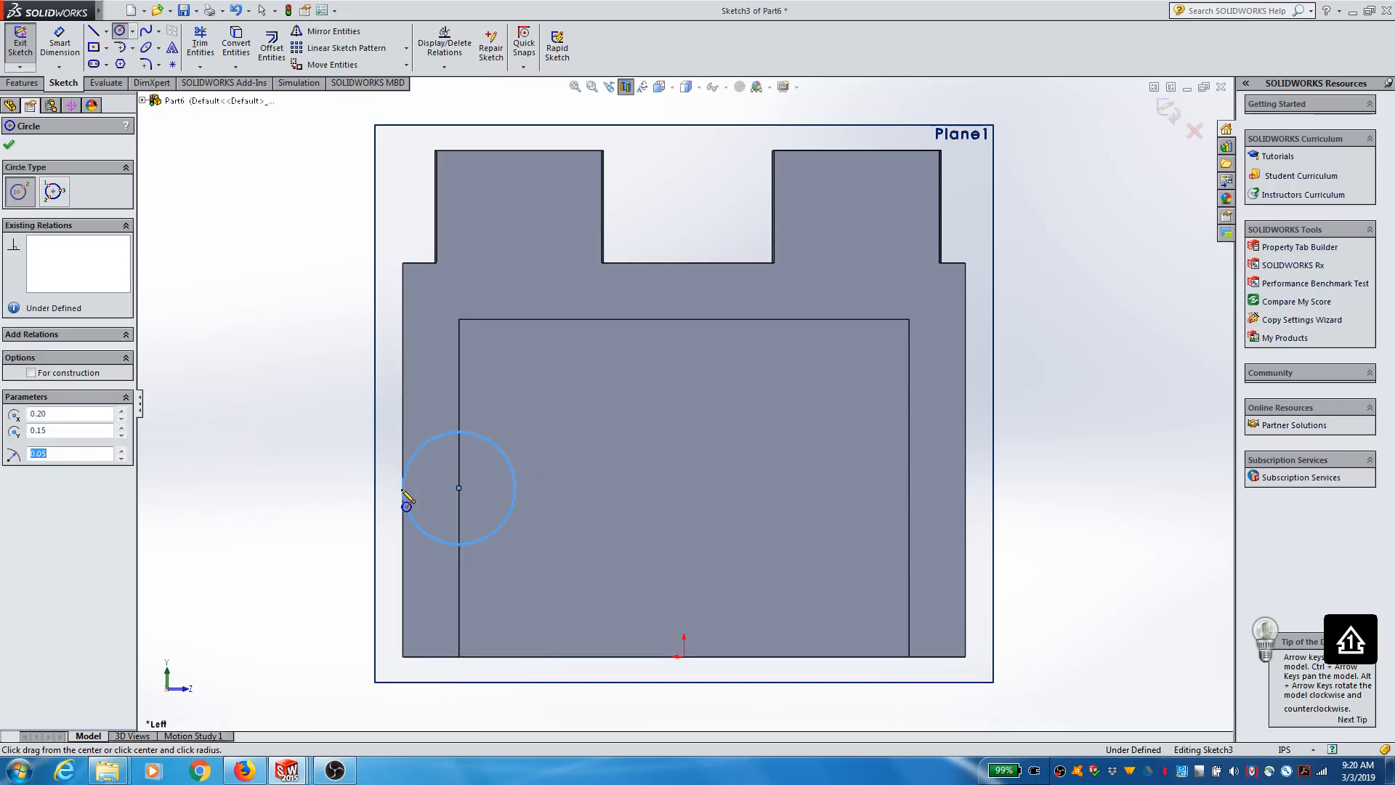
{"action": "left_click", "coordinate": [9, 147]}
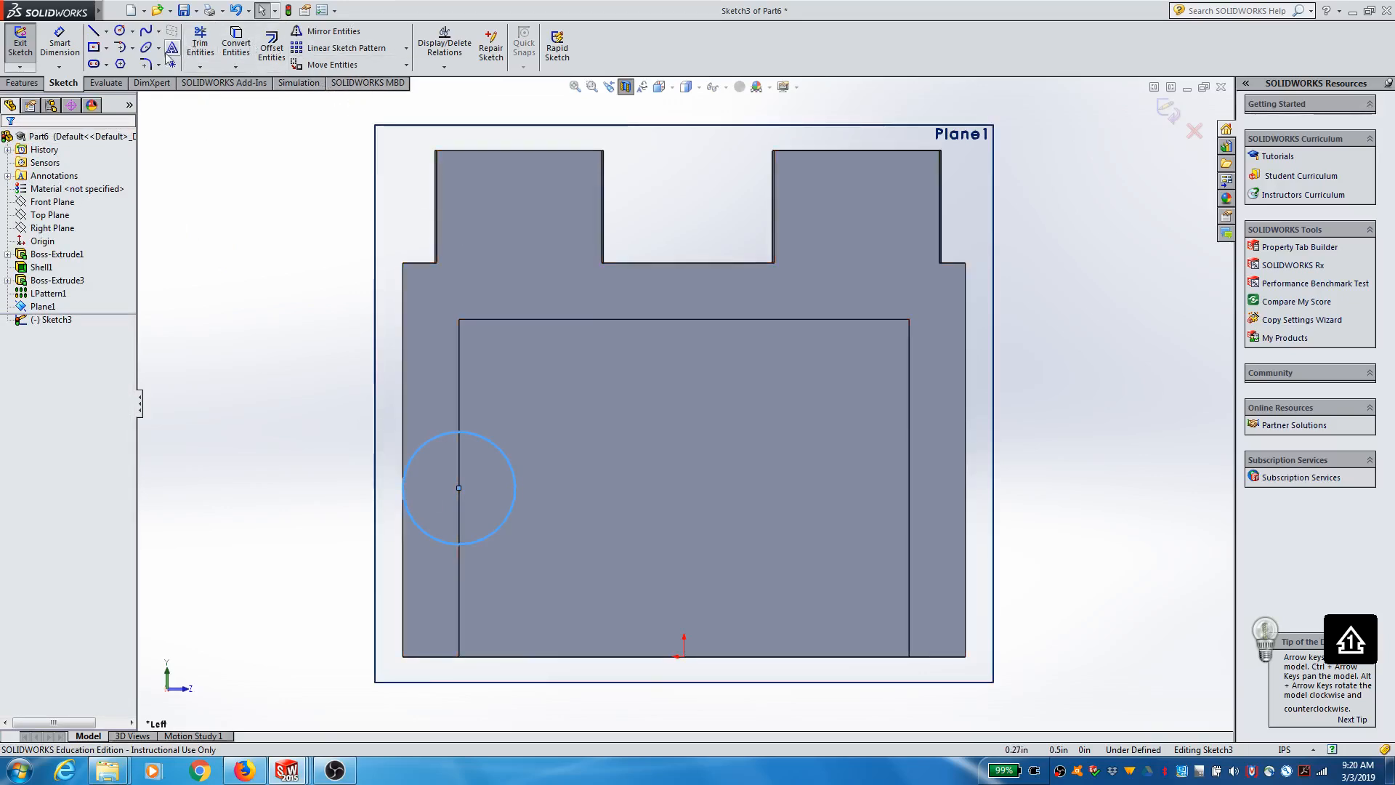
Step: Draw a vertical line across the circle's diameter along the inner wall edge and trim away the half lying inside the wall
{"action": "left_click", "coordinate": [93, 31]}
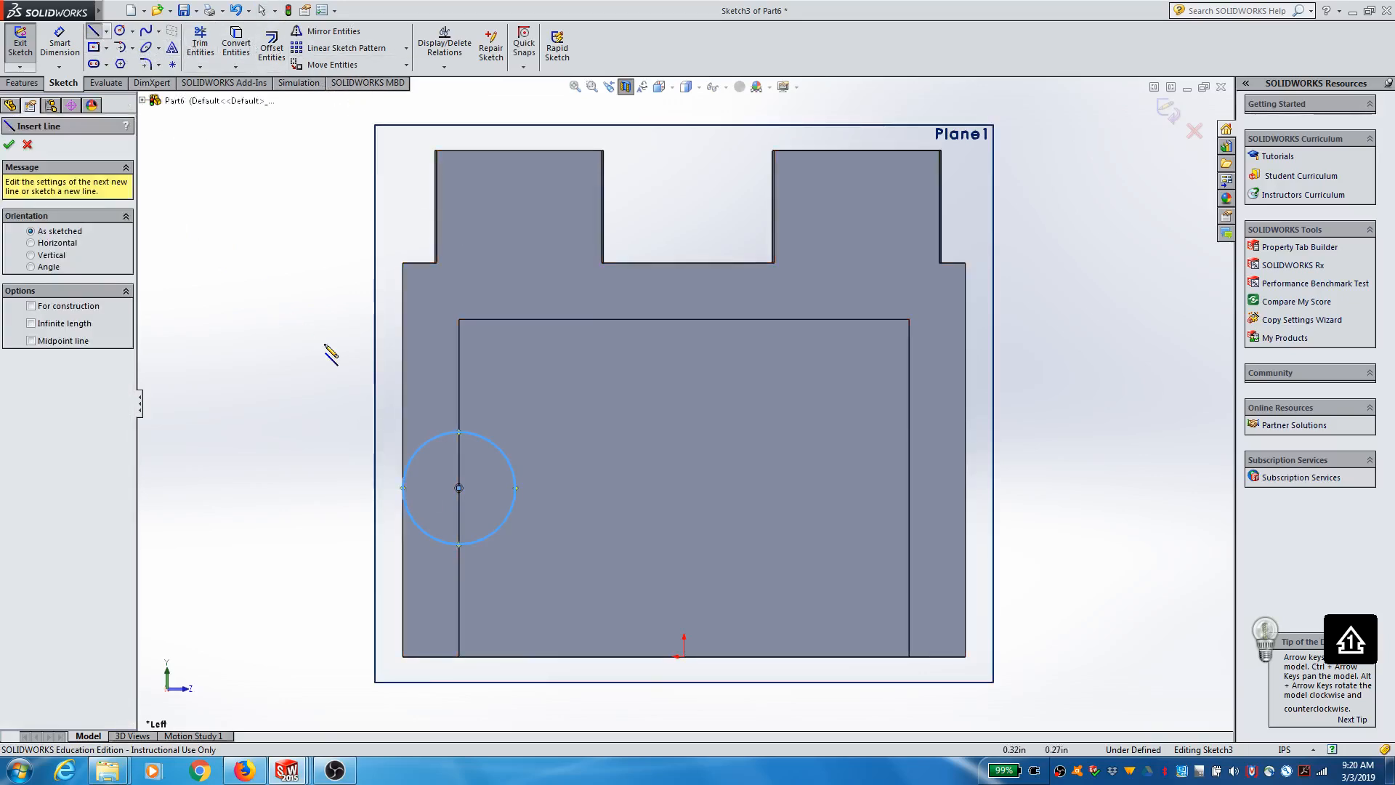
{"action": "left_click", "coordinate": [458, 432]}
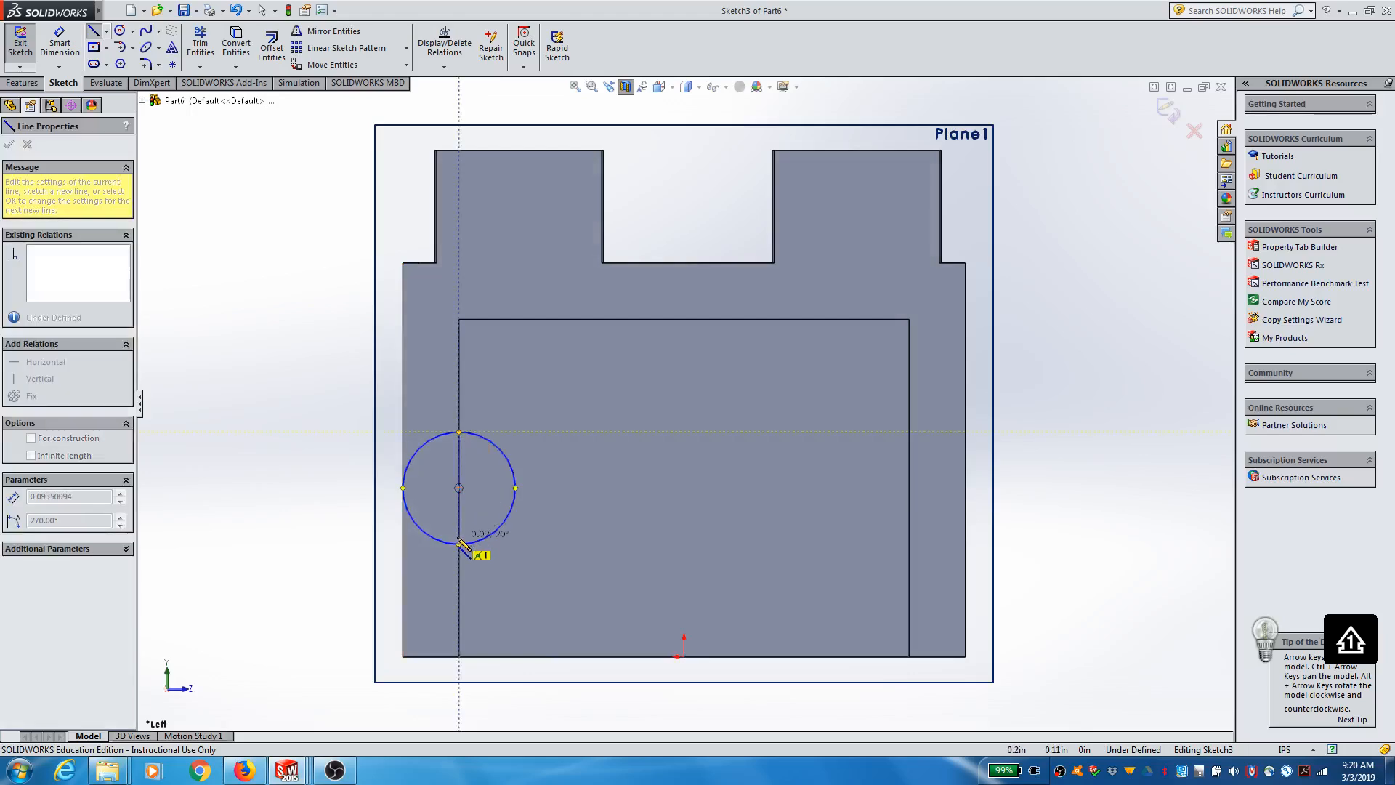
{"action": "left_click", "coordinate": [459, 545]}
{"action": "left_click", "coordinate": [459, 544]}
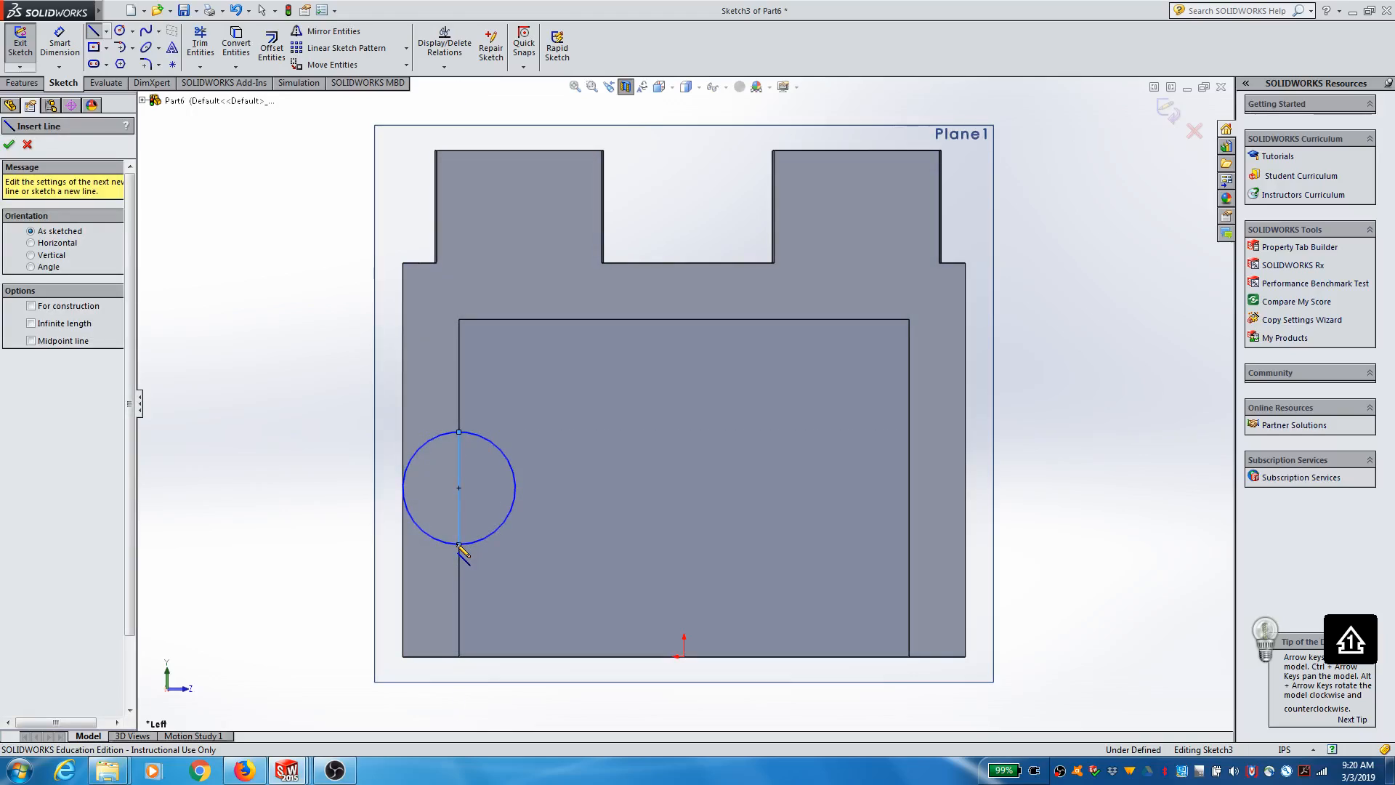
{"action": "left_click", "coordinate": [200, 40]}
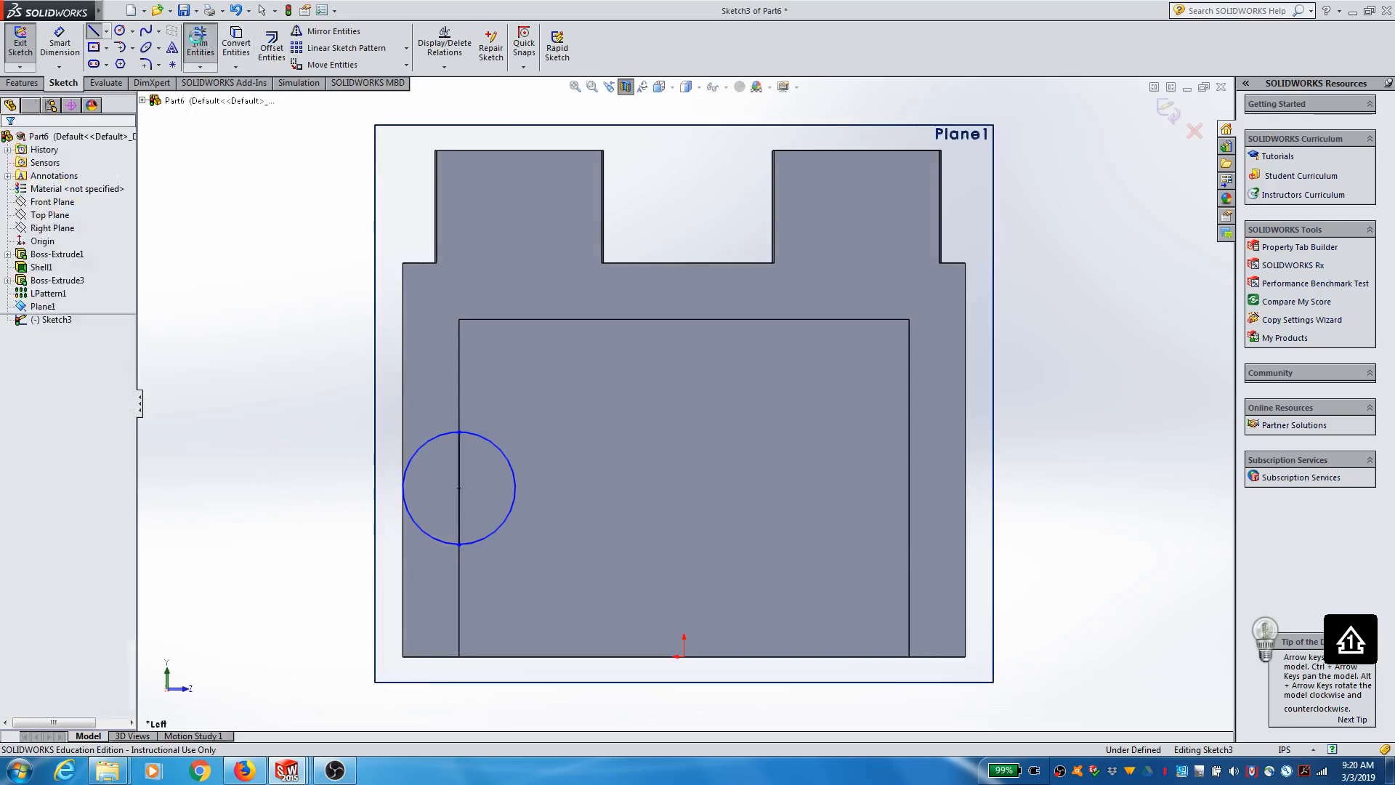
{"action": "left_click", "coordinate": [420, 462]}
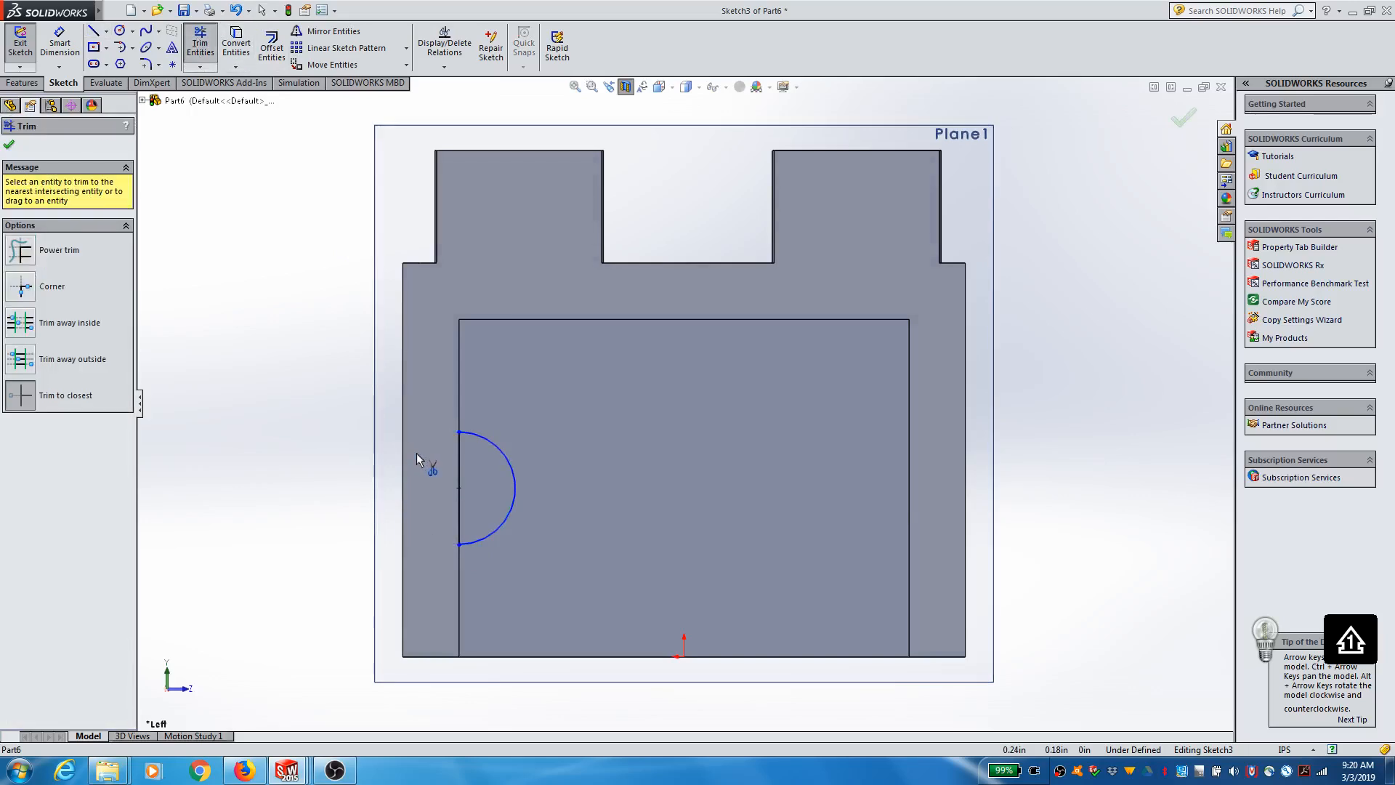
{"action": "left_click", "coordinate": [206, 40]}
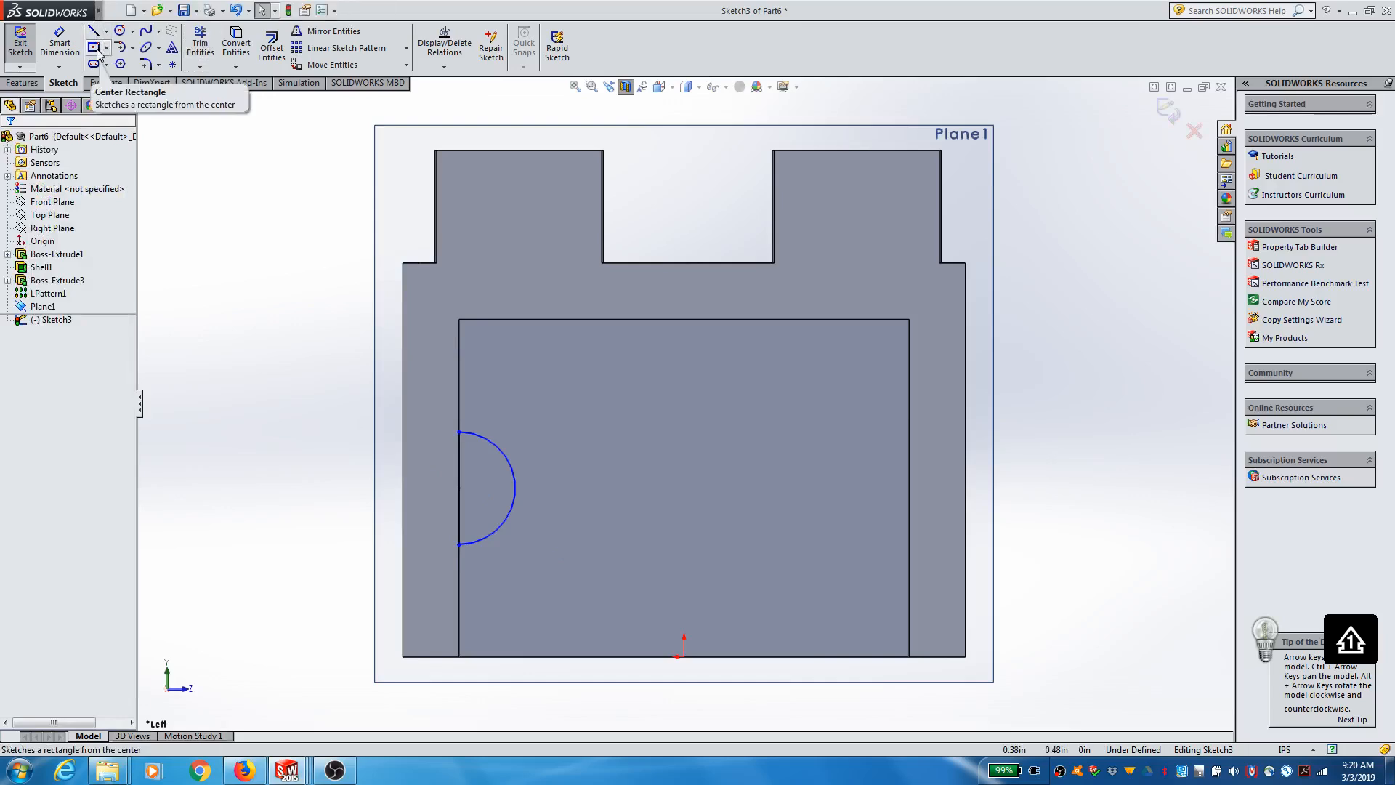
Step: Sketch a center rectangle about 0.13 by 0.02 in at the semicircle's centre, extending past the arc on both sides
{"action": "left_click", "coordinate": [98, 51]}
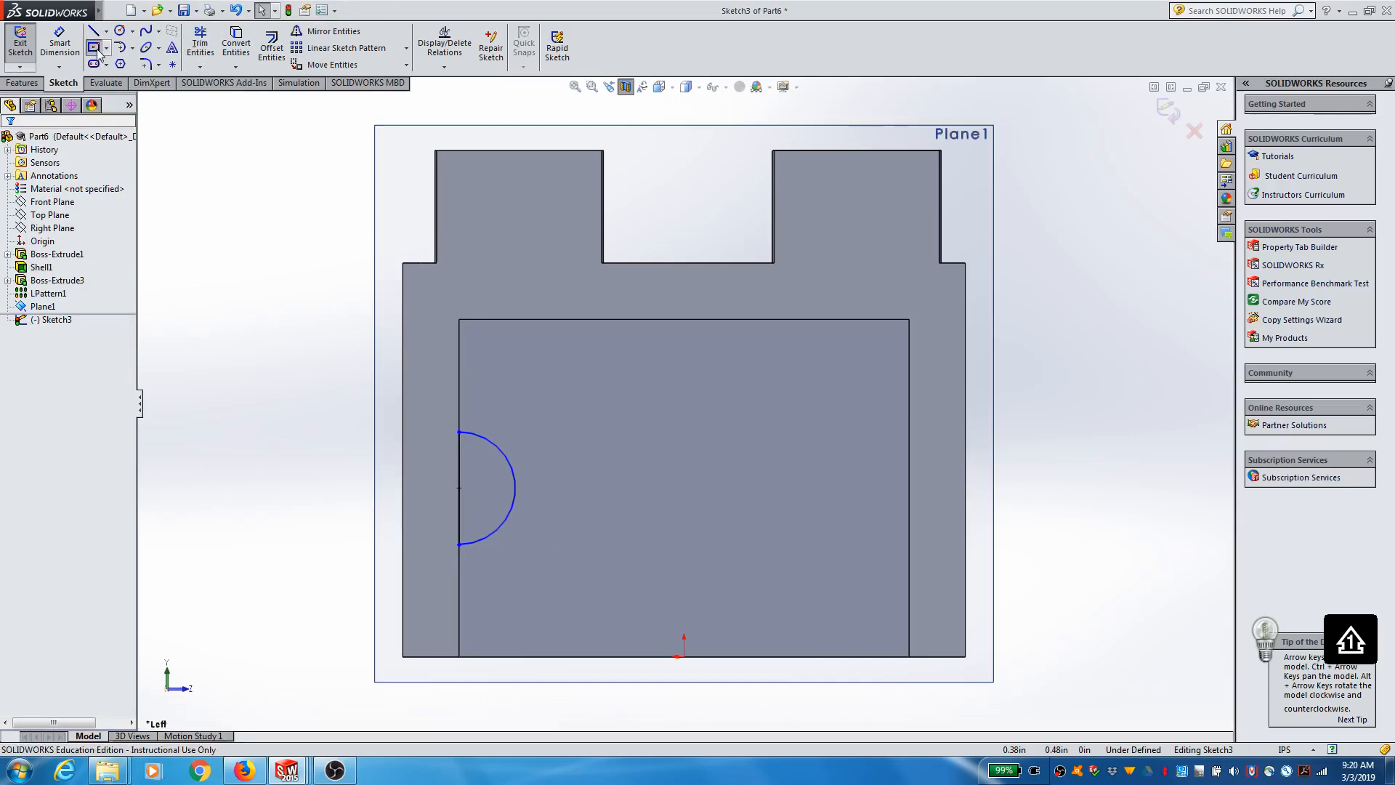
{"action": "left_click", "coordinate": [458, 488]}
{"action": "left_click", "coordinate": [534, 497]}
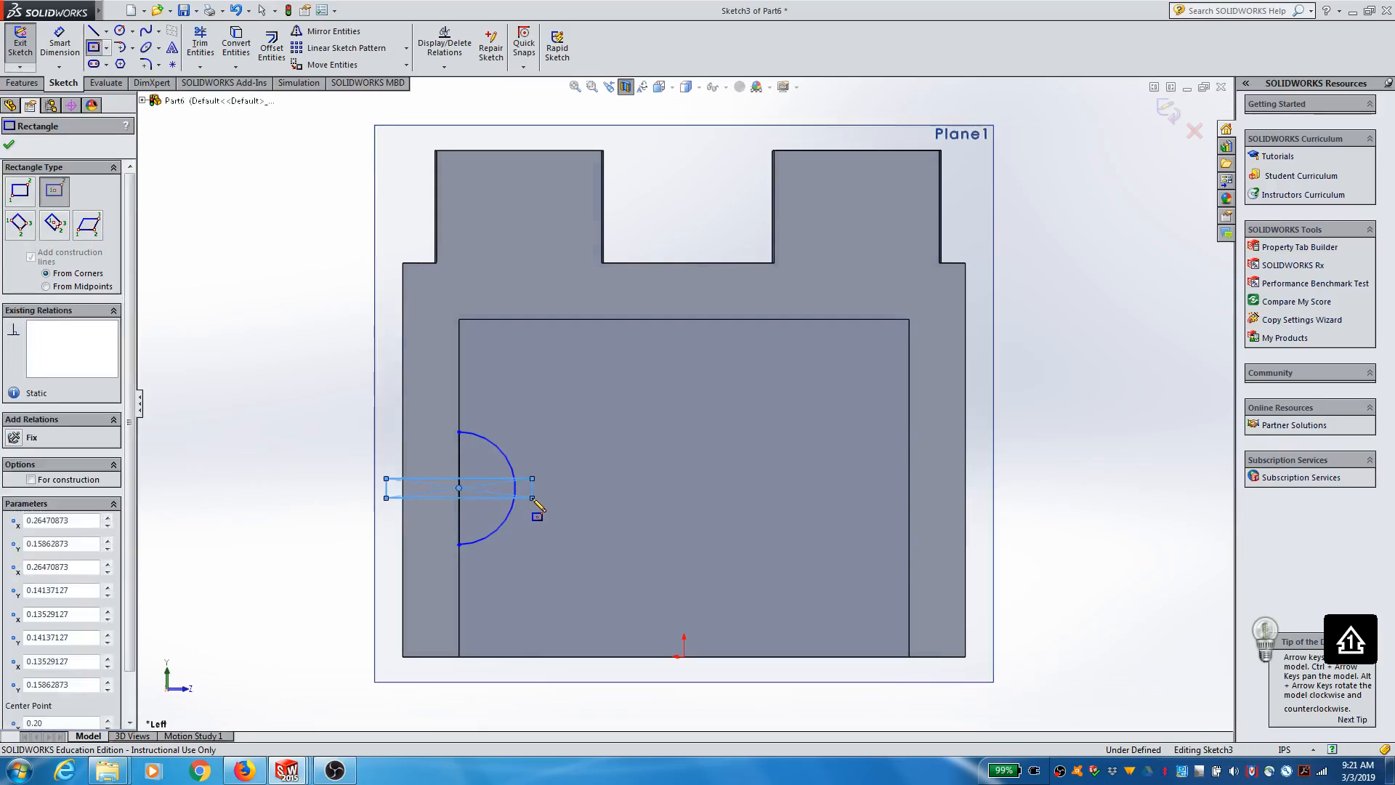
Step: Trim the rectangle and arc so only a small rectangular tab projects from the semicircle into the brick's cavity
{"action": "key", "text": "Escape"}
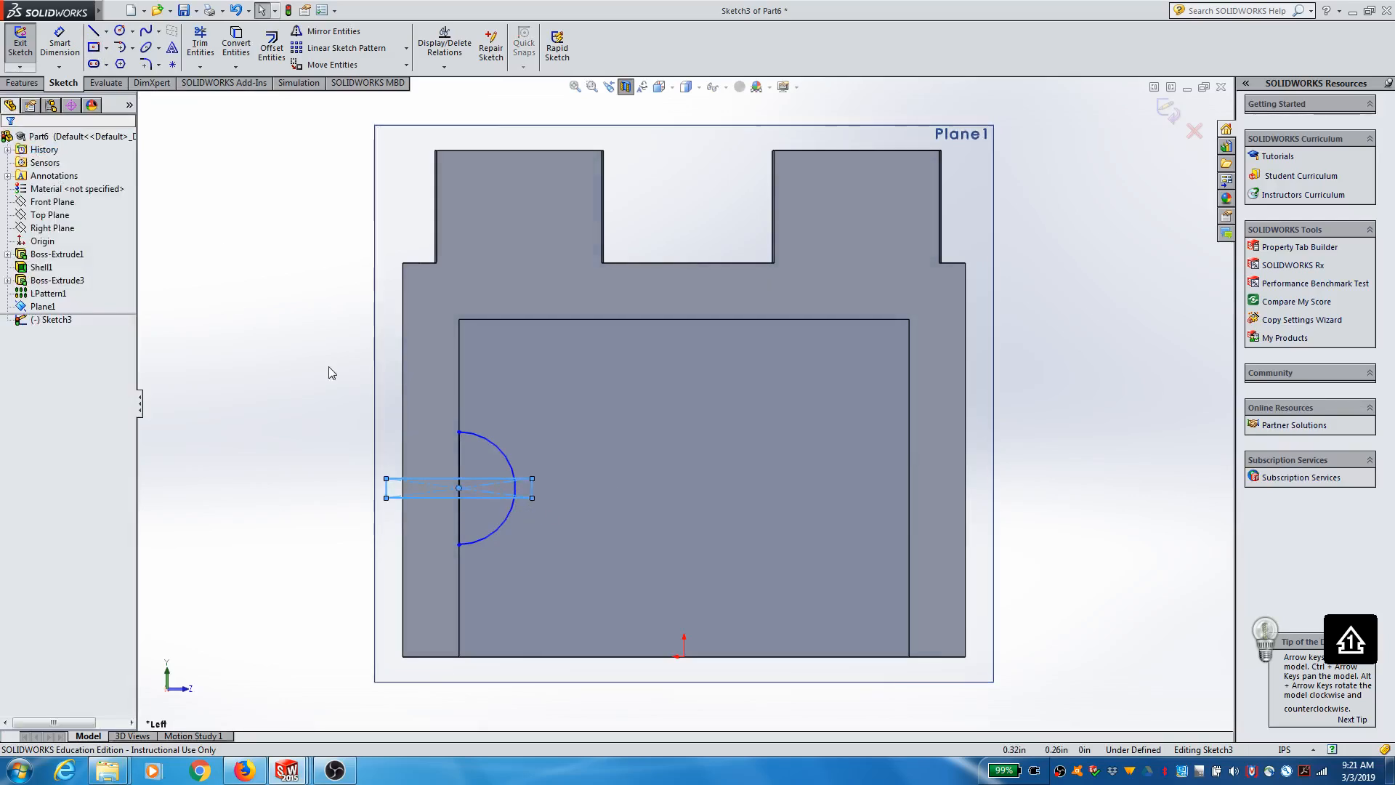
{"action": "left_click", "coordinate": [200, 44]}
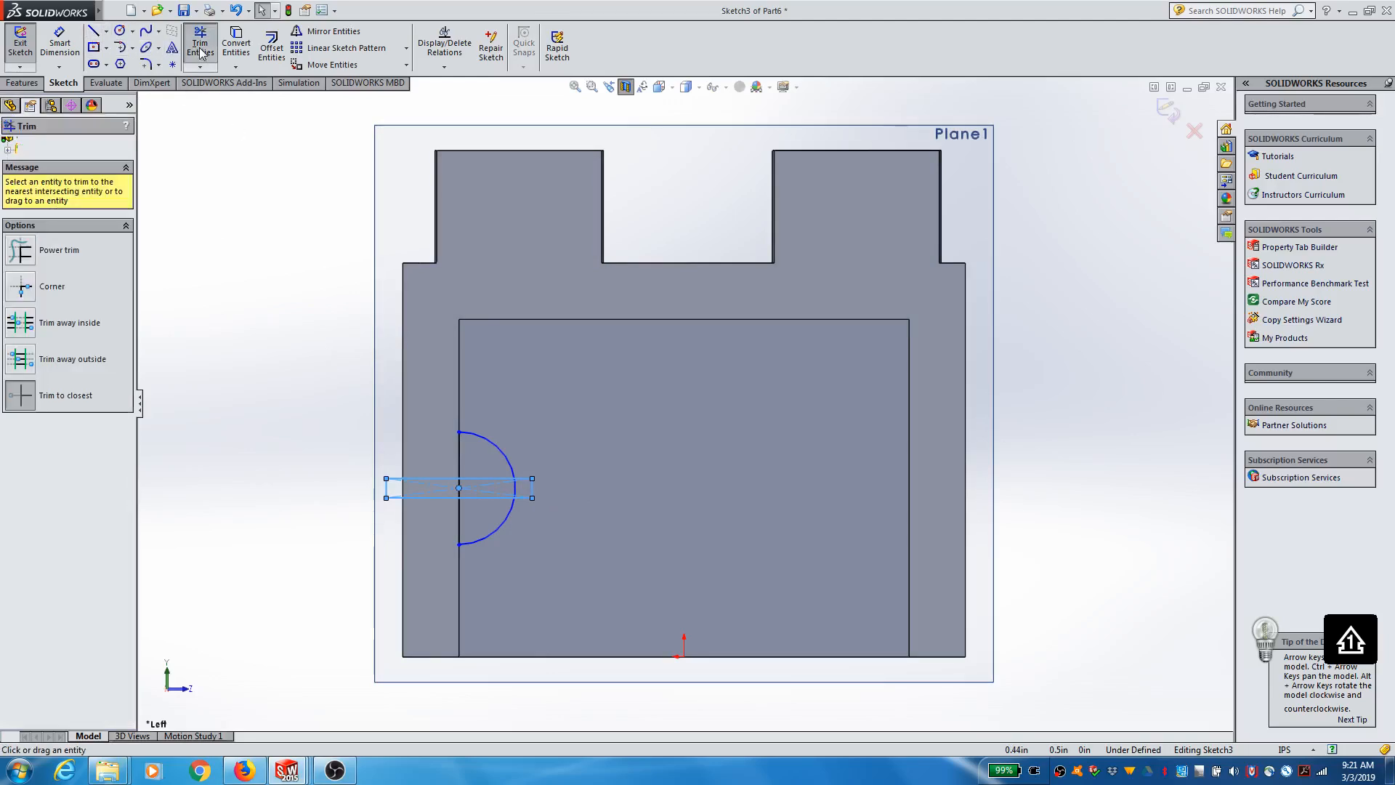
{"action": "left_click", "coordinate": [447, 500]}
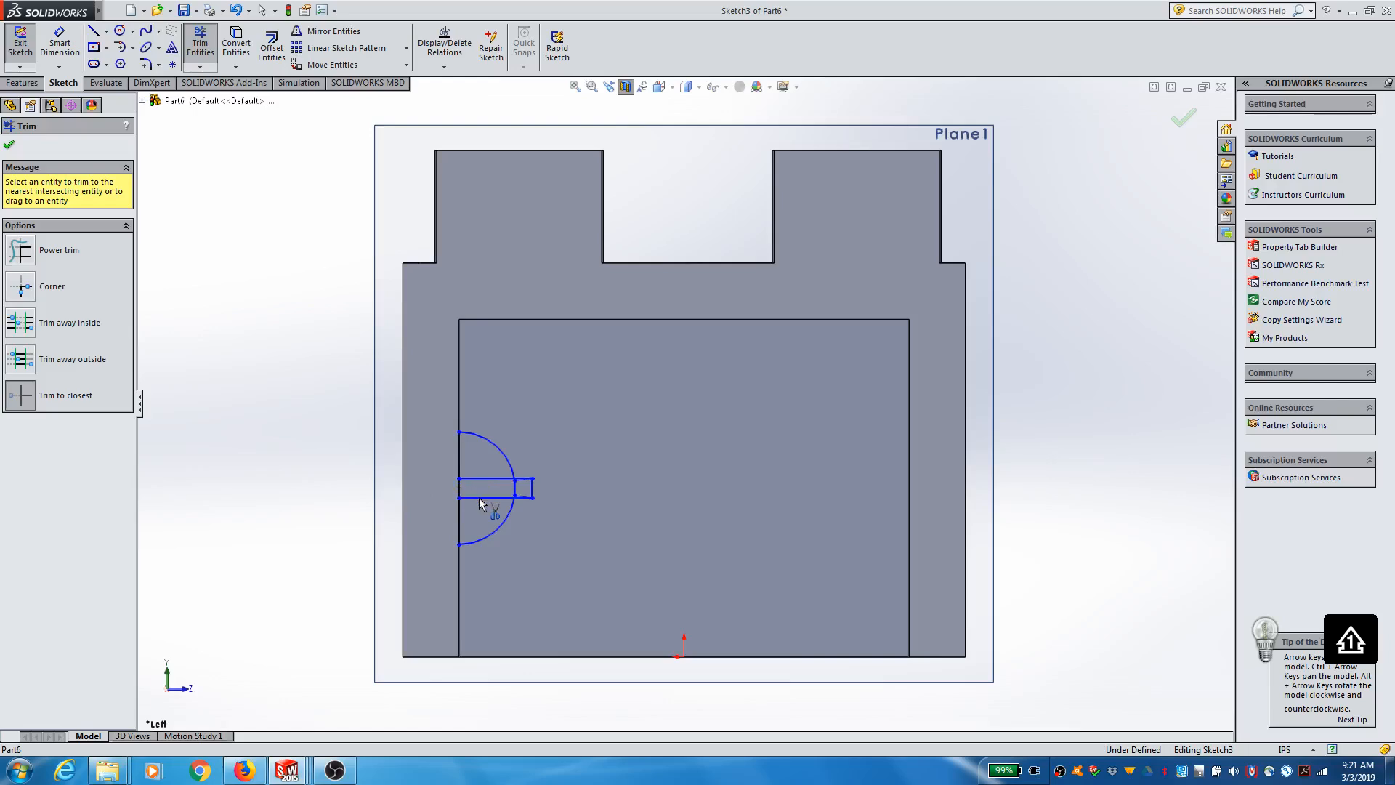
{"action": "scroll", "coordinate": [500, 486], "scroll_direction": "down", "scroll_amount": 5}
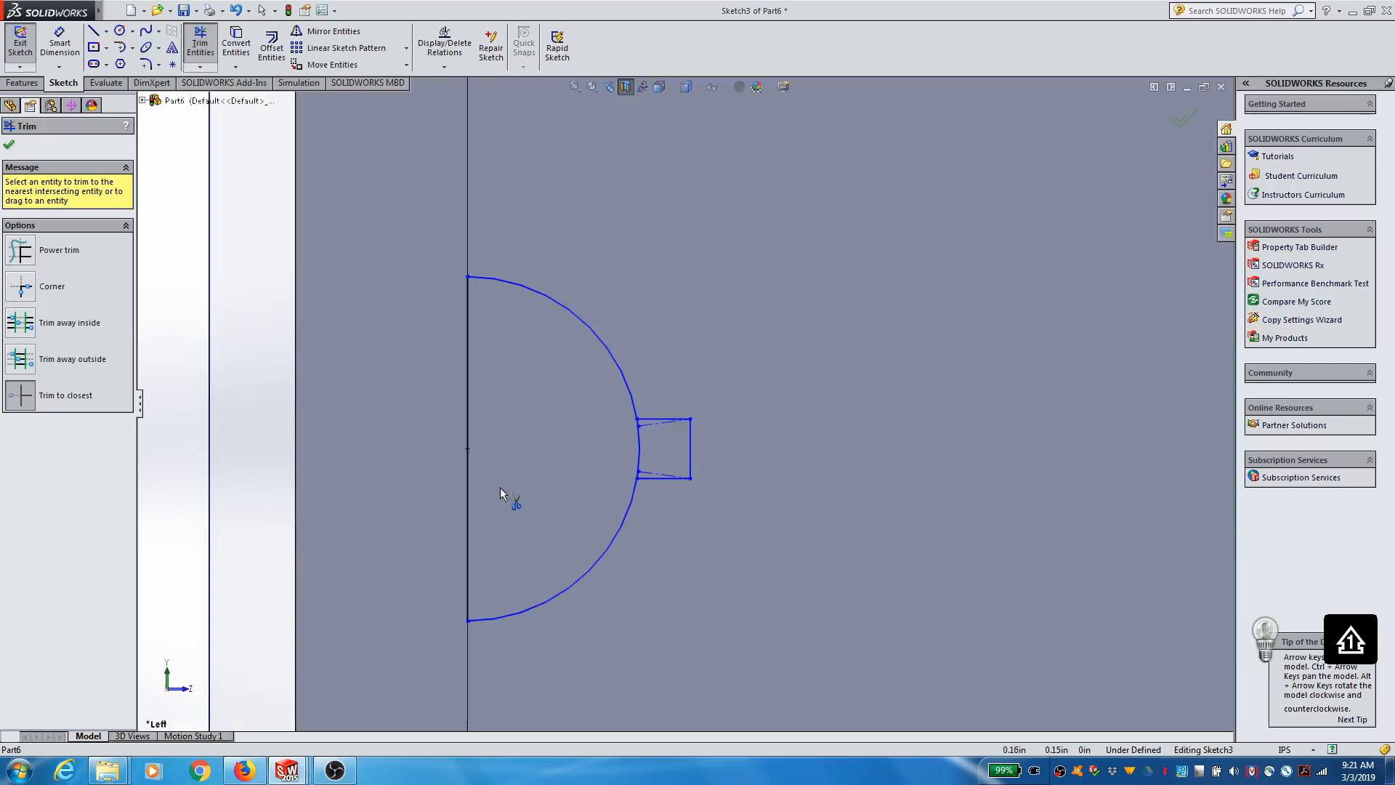
{"action": "left_click", "coordinate": [639, 426]}
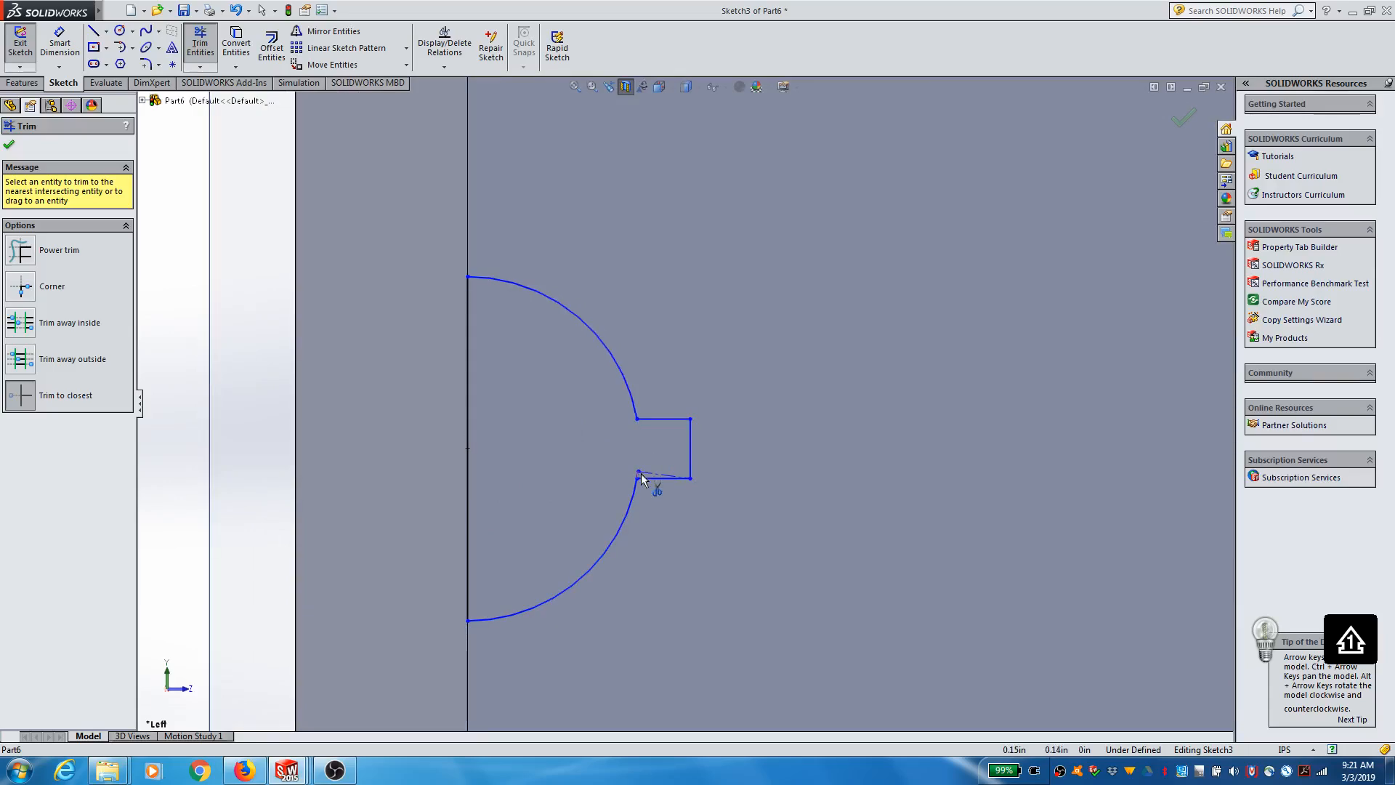
{"action": "scroll", "coordinate": [657, 482], "scroll_direction": "down", "scroll_amount": 2}
{"action": "scroll", "coordinate": [661, 486], "scroll_direction": "up", "scroll_amount": 5}
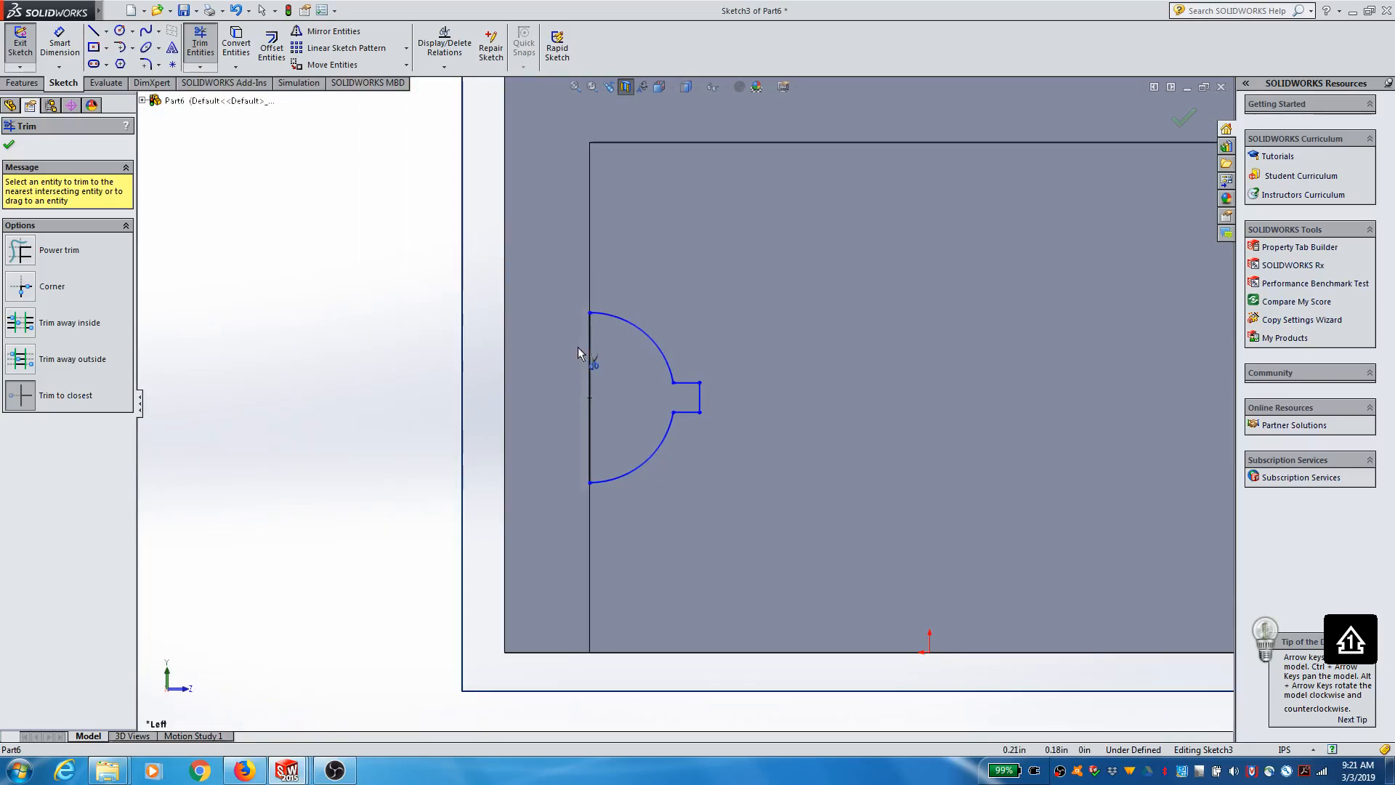
{"action": "scroll", "coordinate": [800, 472], "scroll_direction": "up", "scroll_amount": 4}
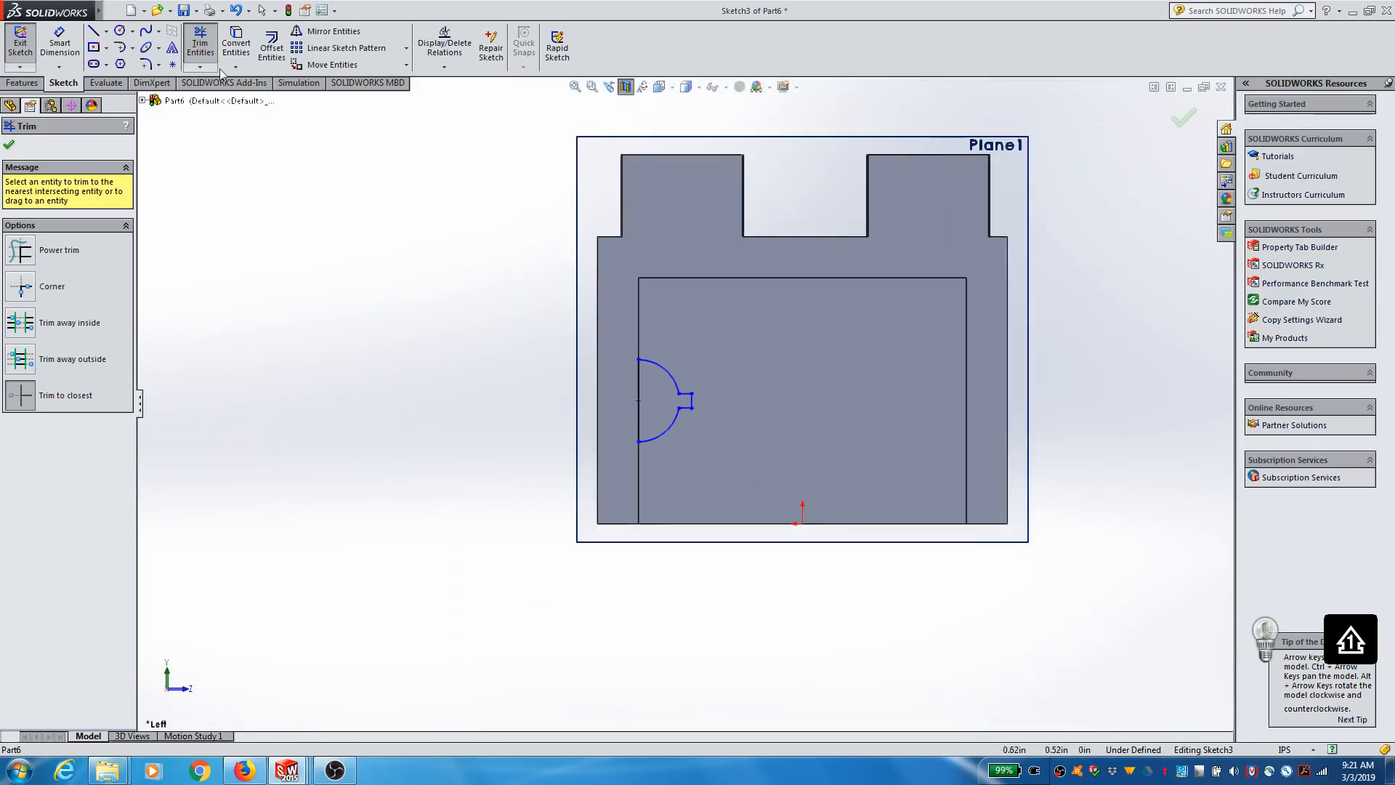
{"action": "left_click", "coordinate": [201, 45]}
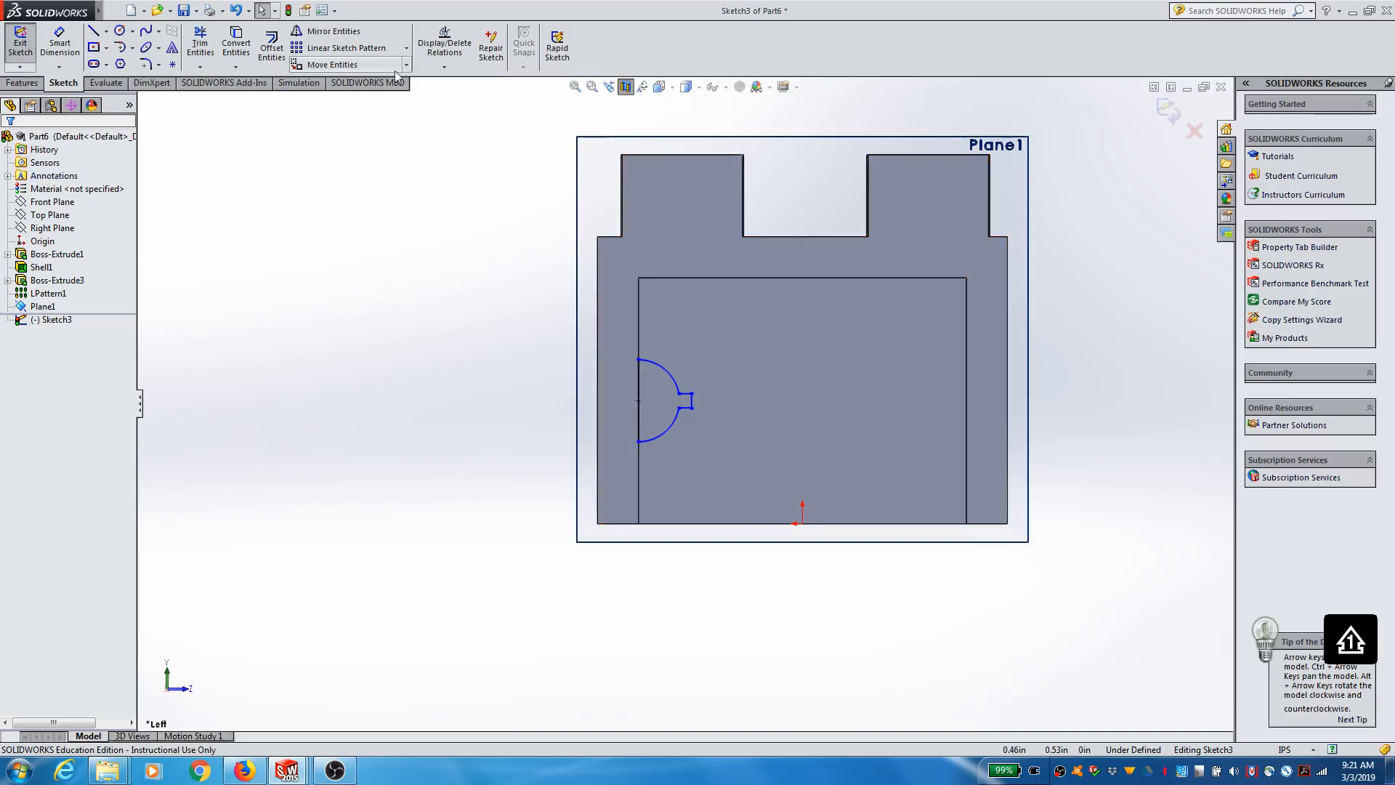
{"action": "left_click", "coordinate": [385, 34]}
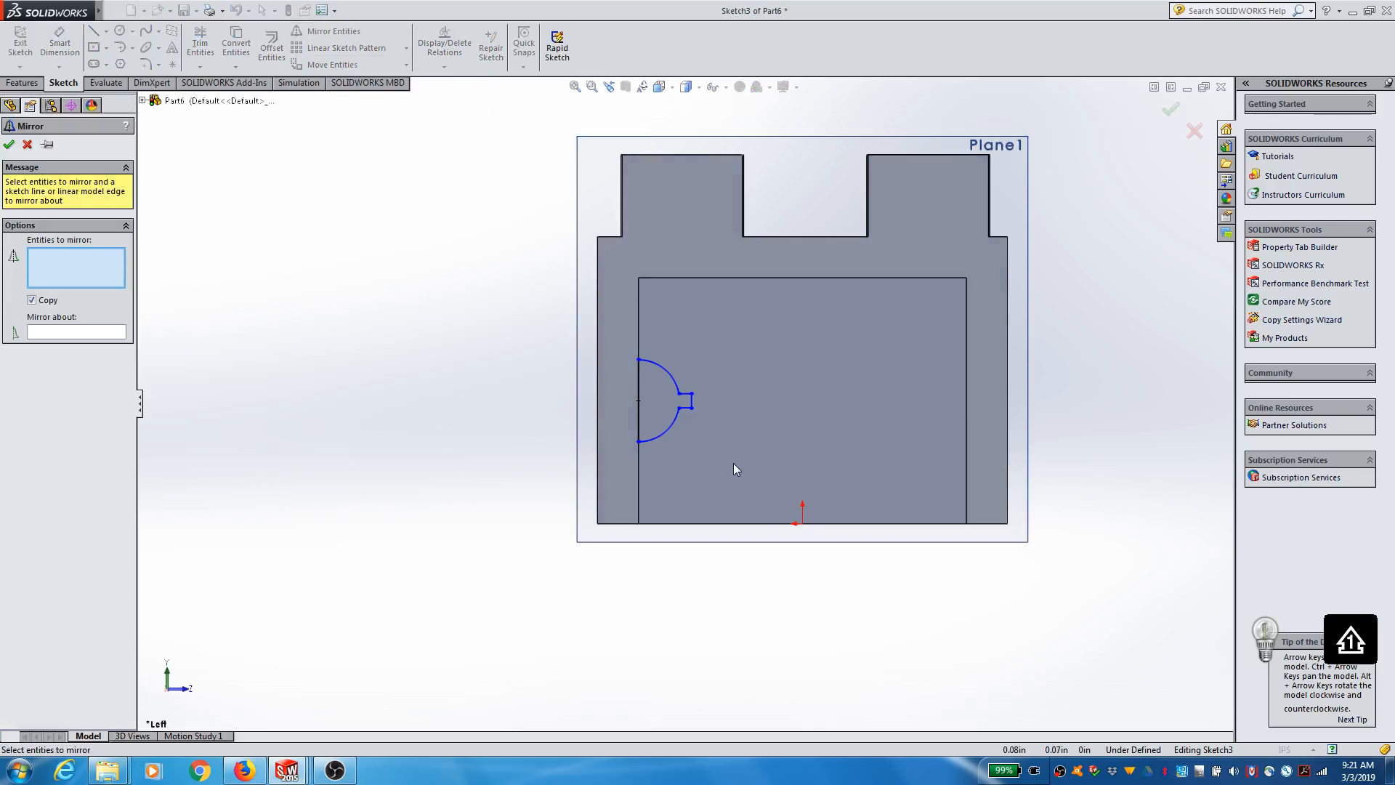
{"action": "left_click_drag", "start_coordinate": [631, 396], "coordinate": [610, 333]}
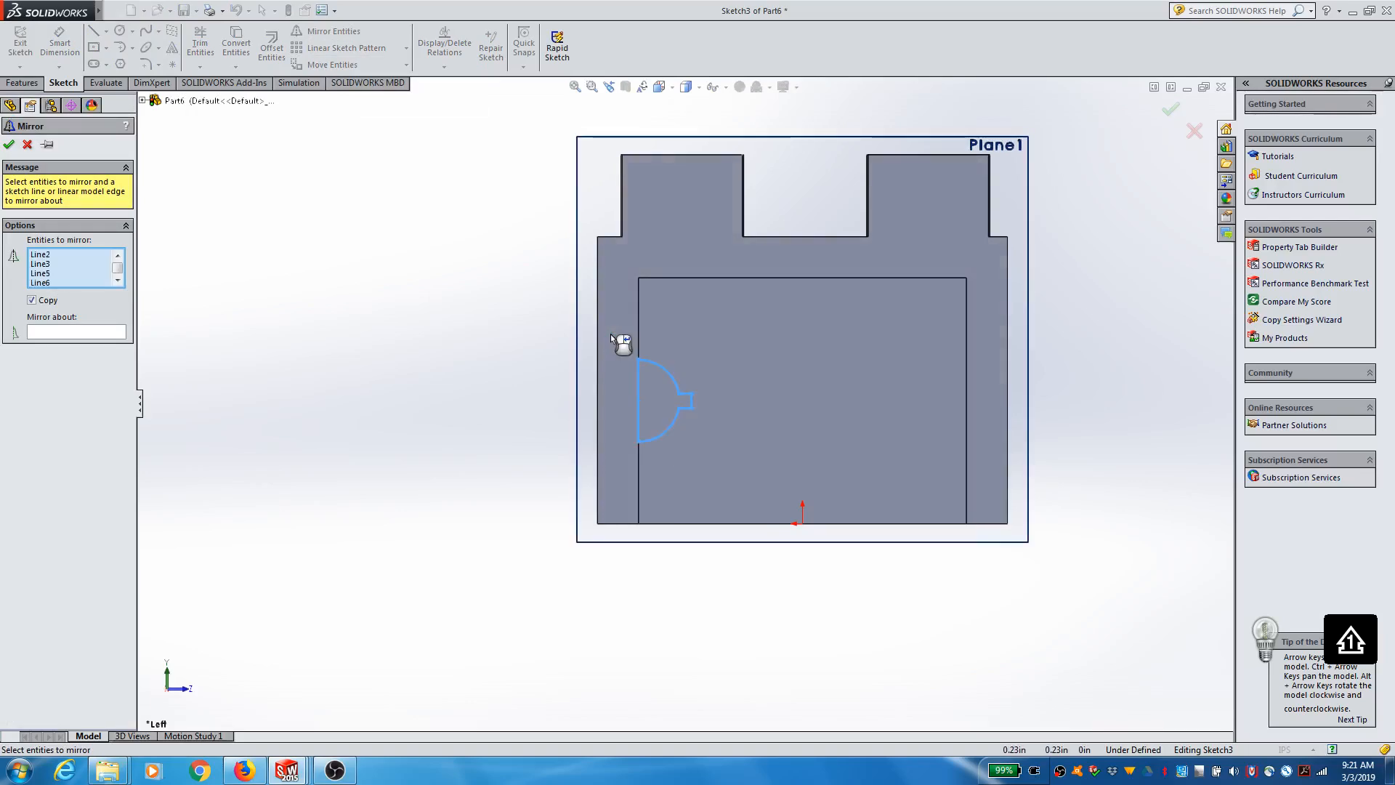
{"action": "left_click", "coordinate": [104, 332]}
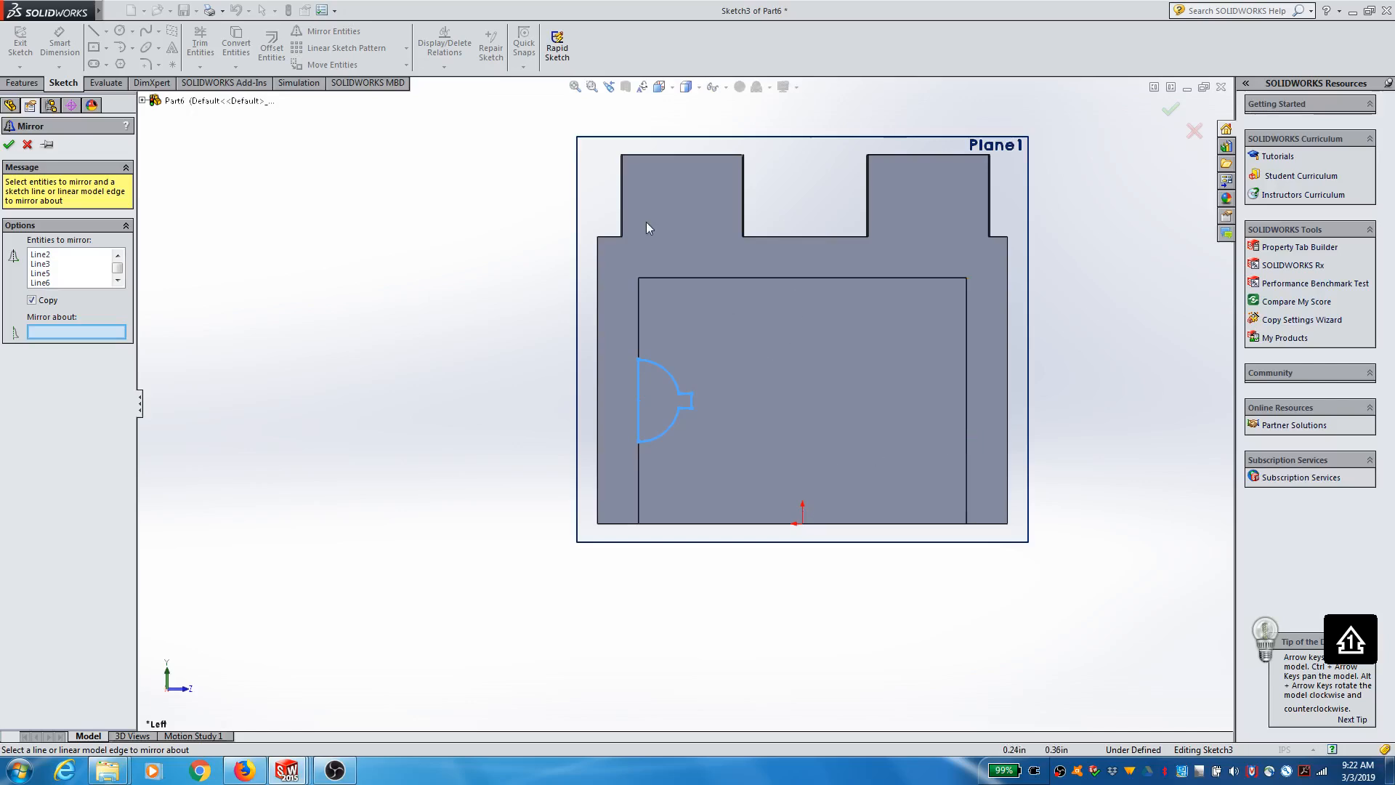
{"action": "key", "text": "Escape"}
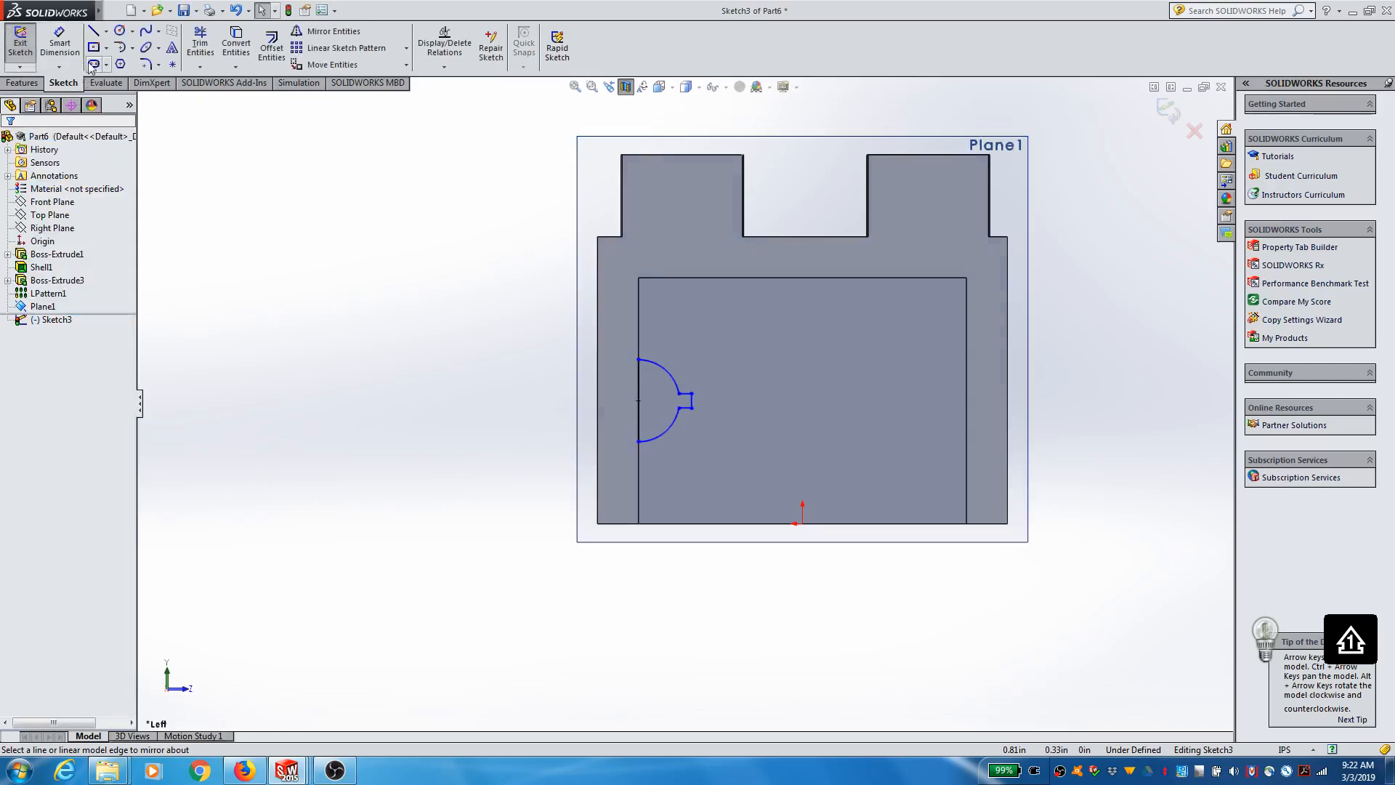
Step: Draw a vertical centerline about 0.30 in long from the origin to the midpoint of the cavity's upper edge
{"action": "left_click", "coordinate": [106, 32]}
{"action": "left_click", "coordinate": [117, 62]}
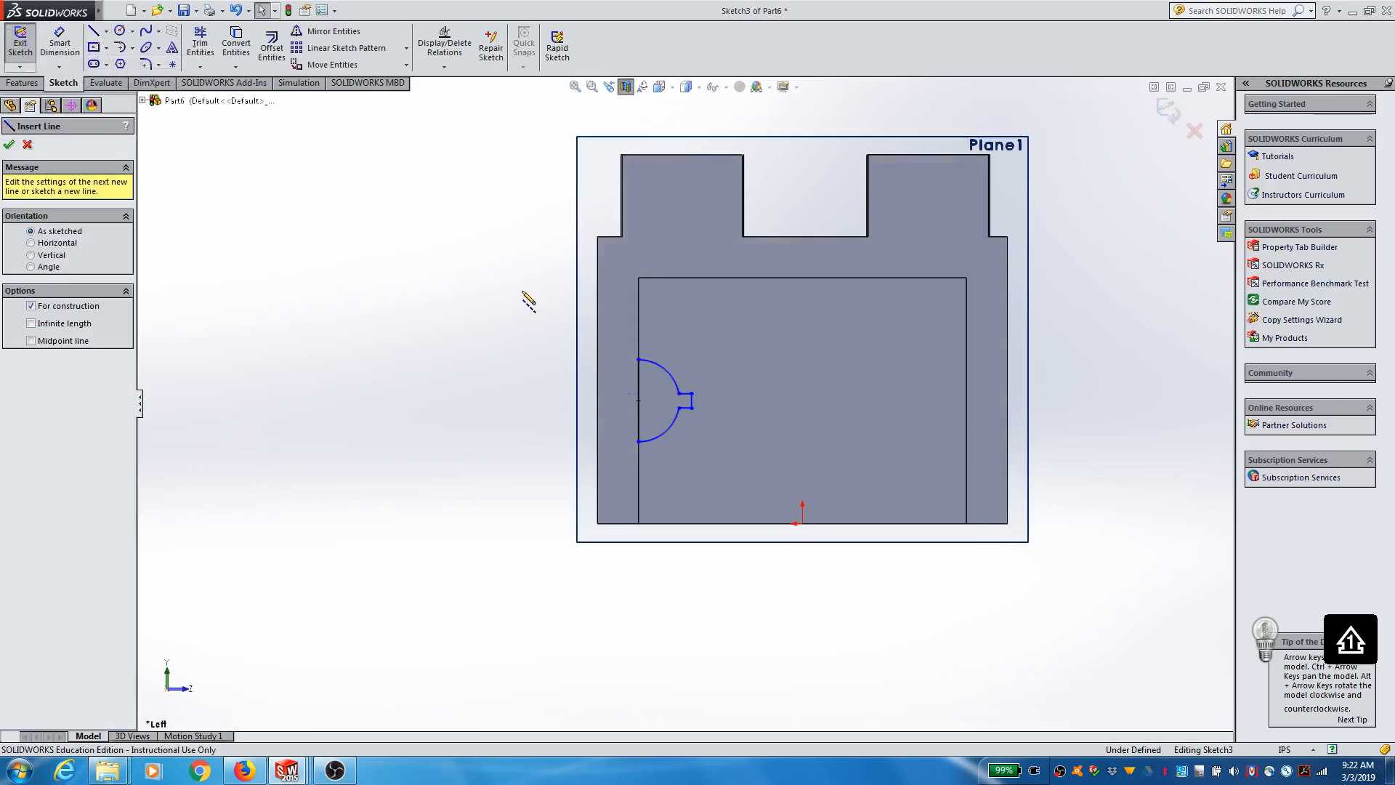
{"action": "left_click", "coordinate": [802, 522]}
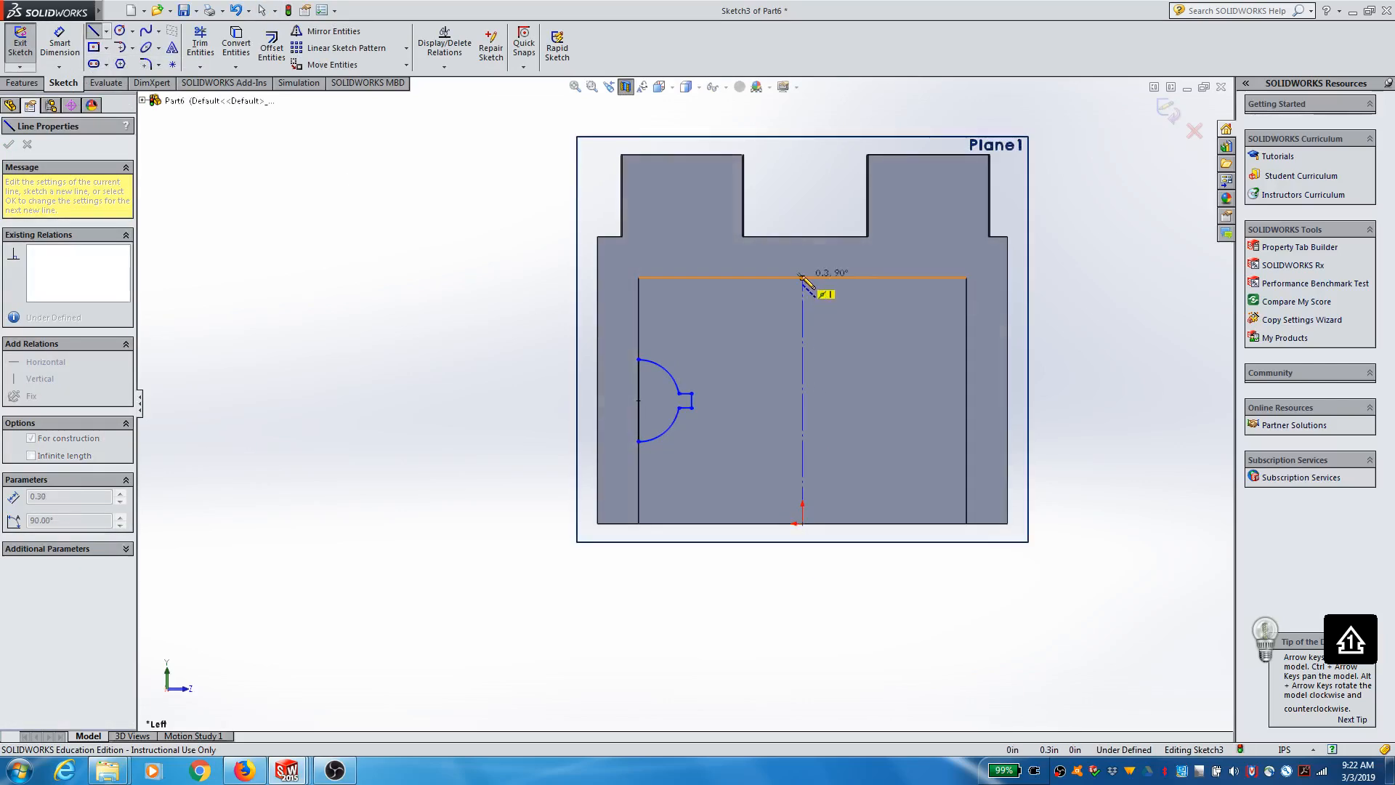
{"action": "left_click", "coordinate": [802, 277]}
{"action": "key", "text": "Escape"}
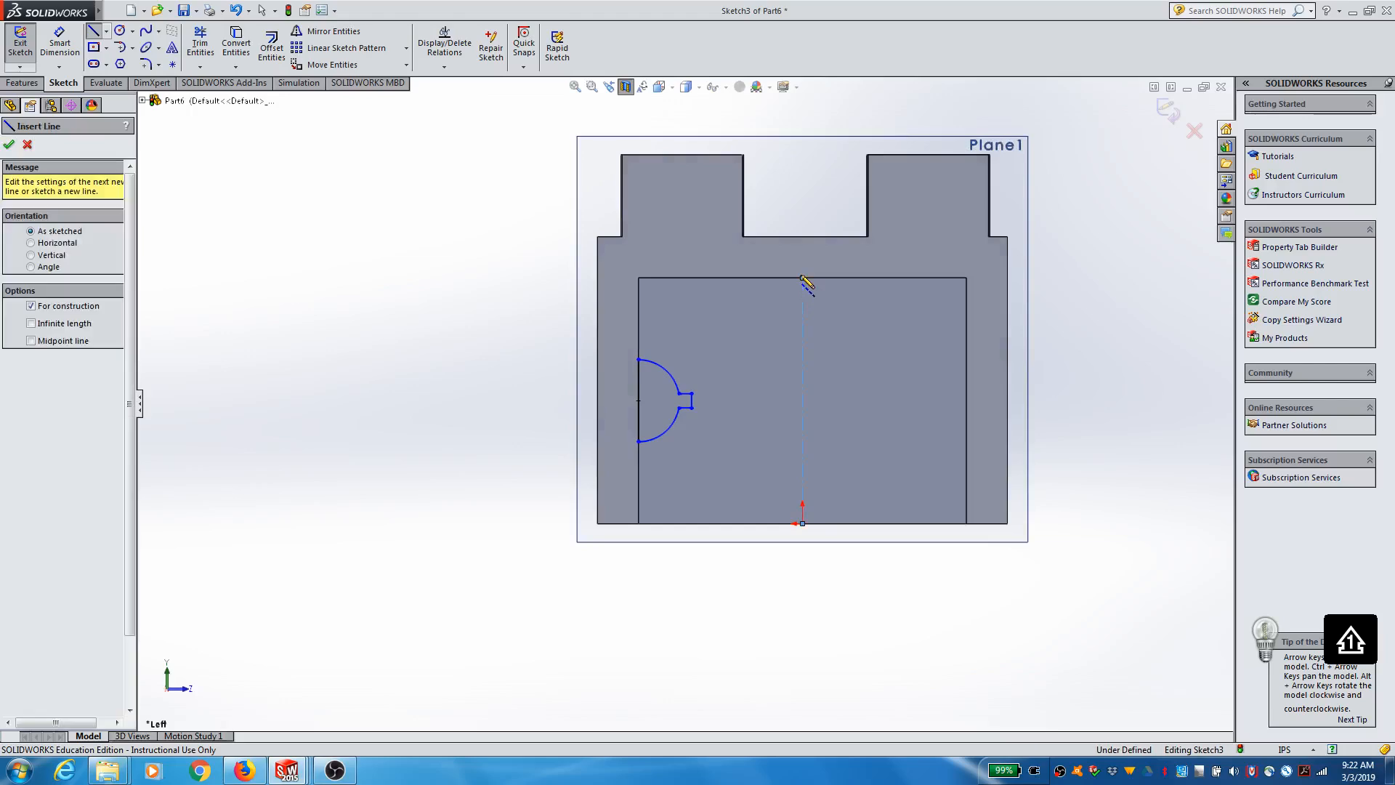
{"action": "key", "text": "Escape"}
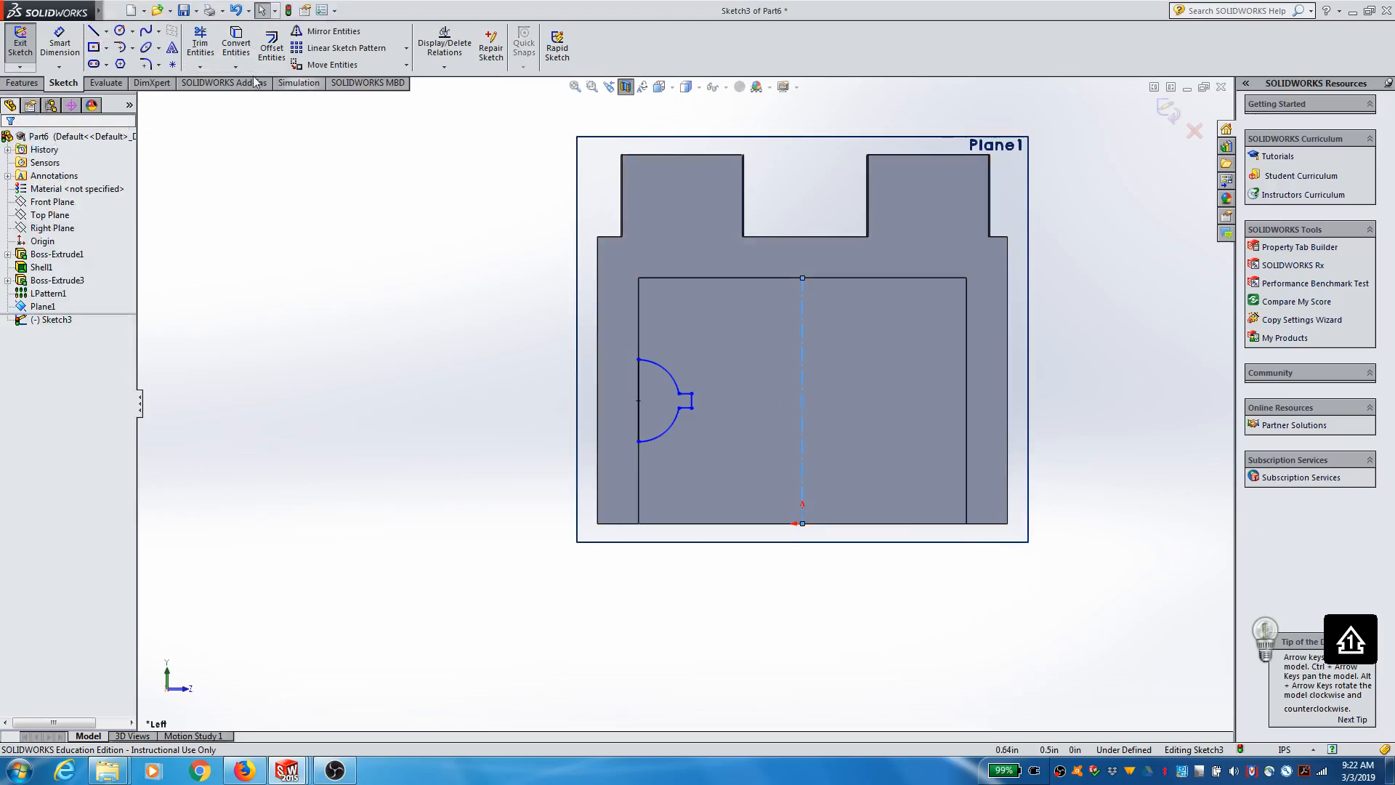
Step: Mirror the tabbed semicircle profile about the vertical centerline onto the opposite inner wall
{"action": "left_click", "coordinate": [330, 31]}
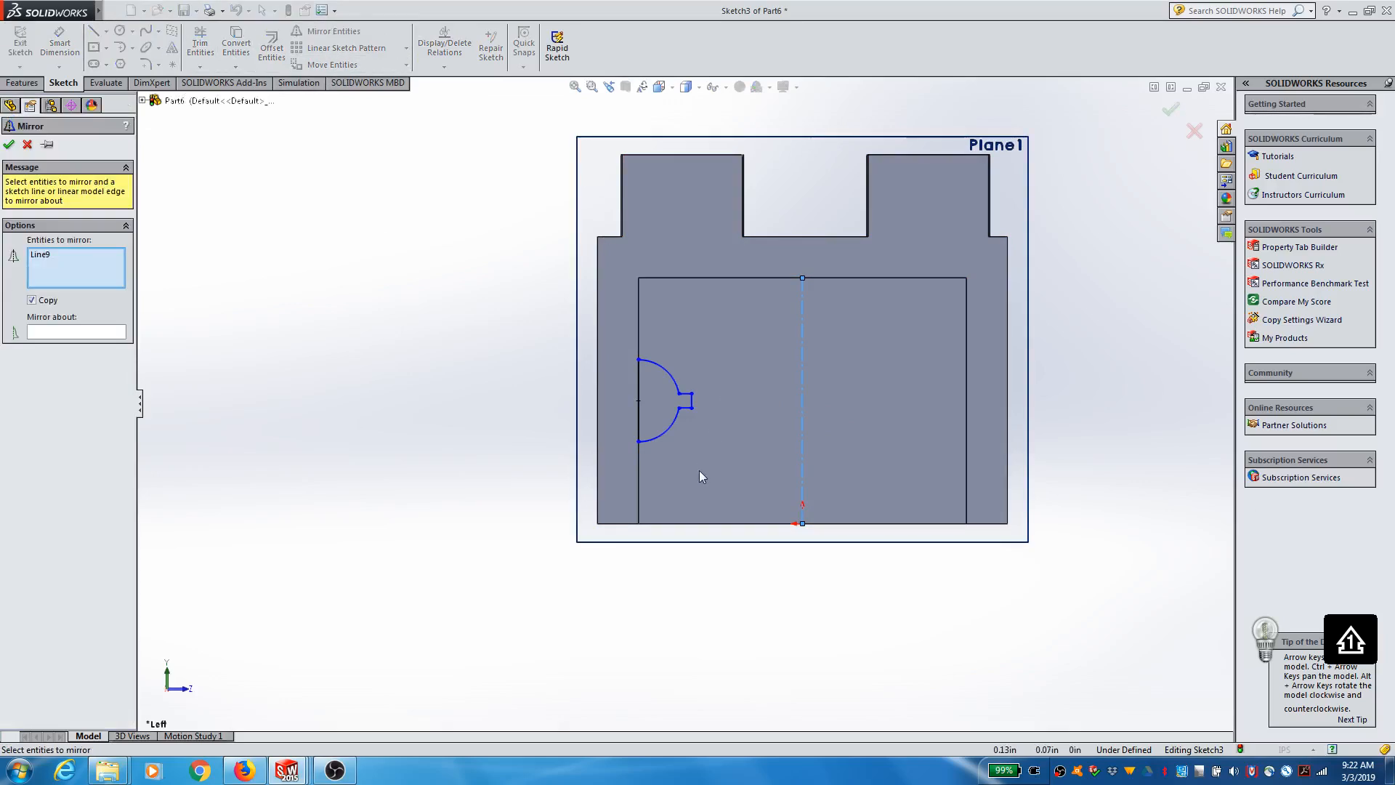
{"action": "left_click_drag", "start_coordinate": [618, 339], "coordinate": [617, 328]}
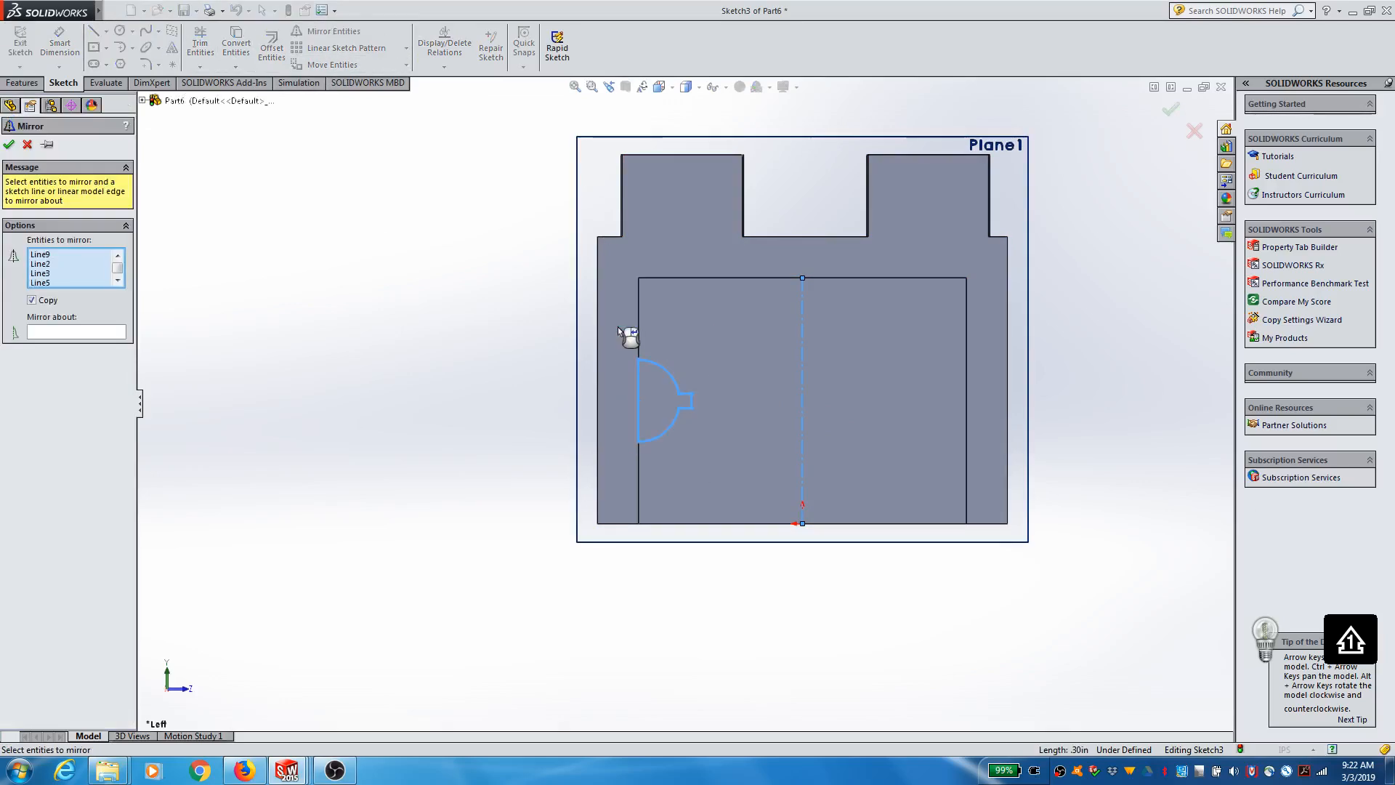
{"action": "left_click", "coordinate": [92, 332]}
{"action": "left_click", "coordinate": [803, 408]}
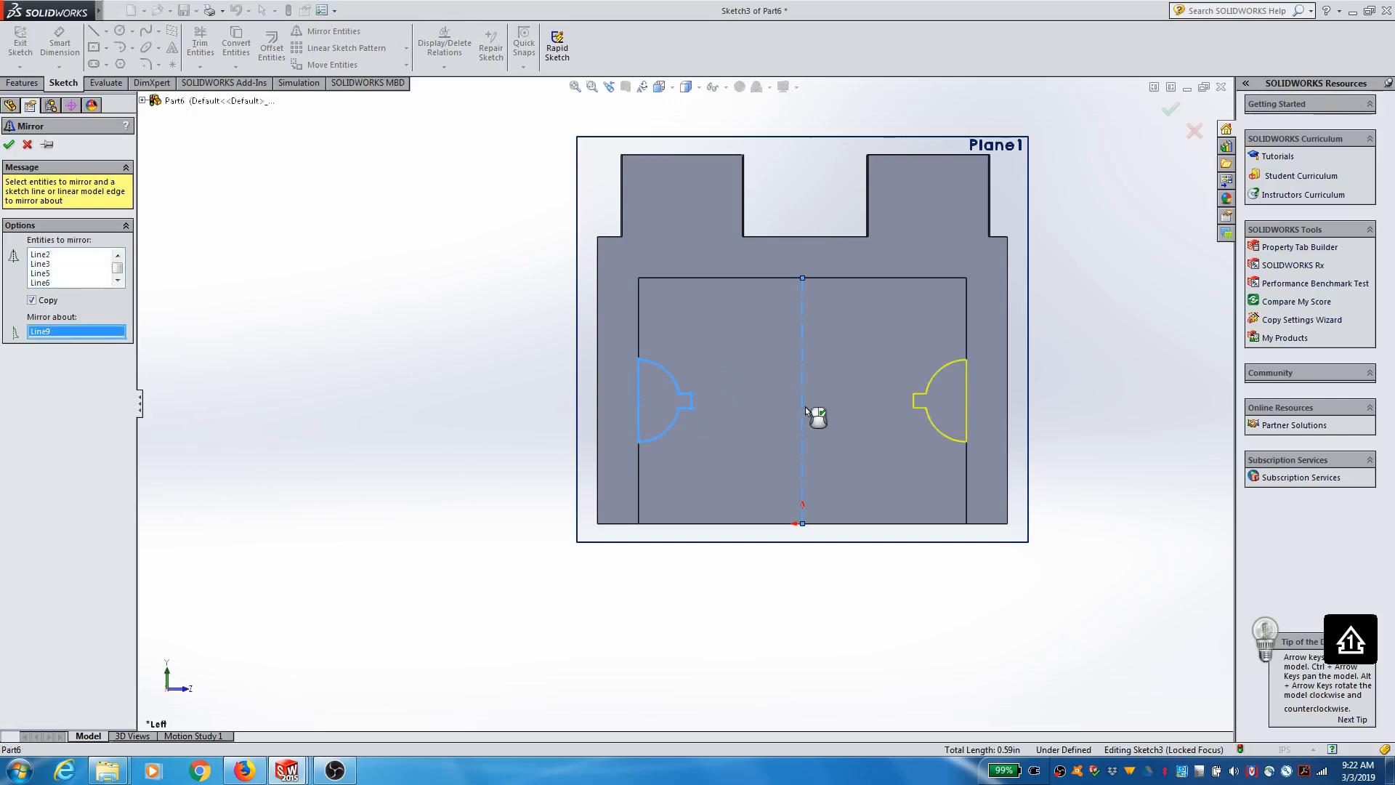
{"action": "left_click", "coordinate": [11, 146]}
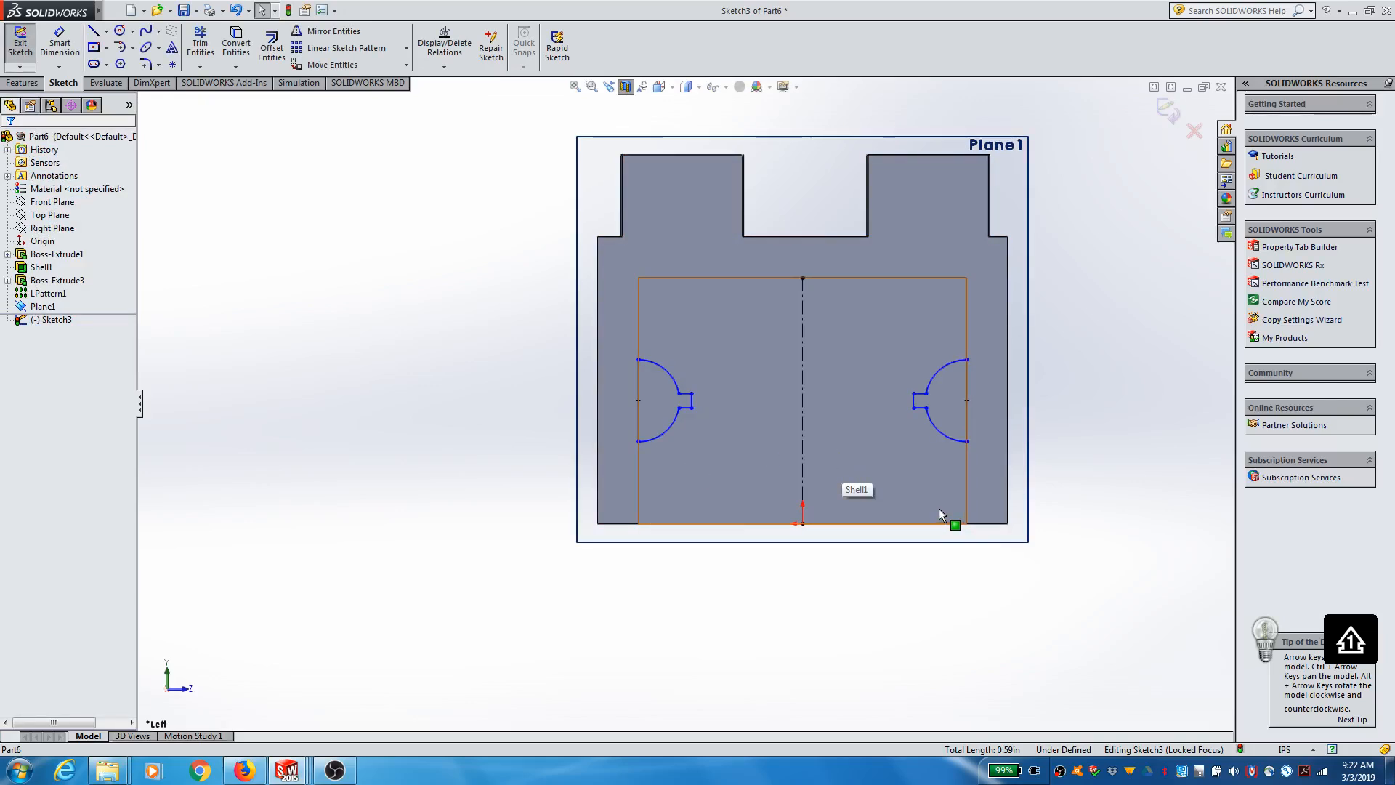
Step: Close the sketch and extrude both tabbed semicircle profiles as a 0.10 in boss using the Mid Plane end condition
{"action": "scroll", "coordinate": [921, 473], "scroll_direction": "down", "scroll_amount": 1}
{"action": "scroll", "coordinate": [917, 469], "scroll_direction": "up", "scroll_amount": 1}
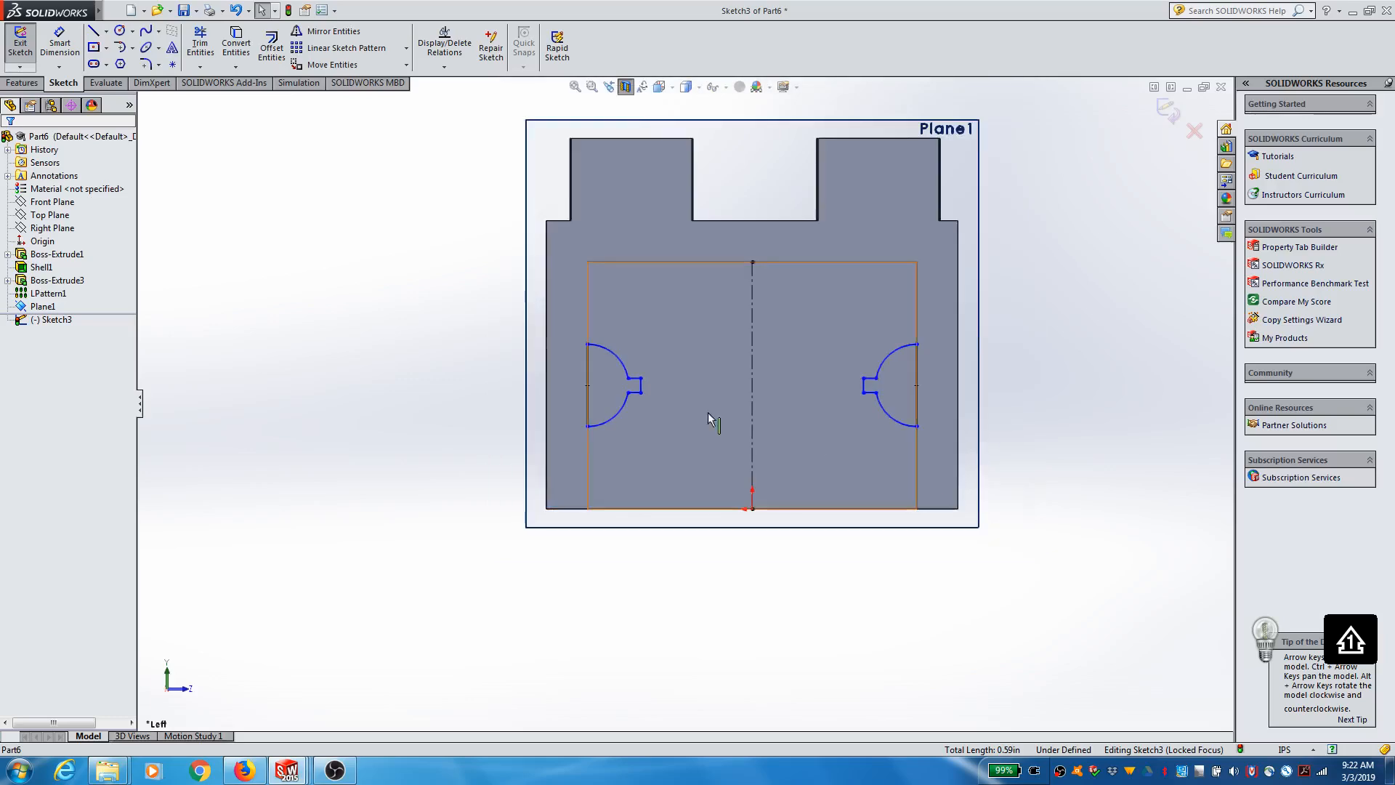
{"action": "left_click", "coordinate": [20, 42]}
{"action": "left_click", "coordinate": [36, 87]}
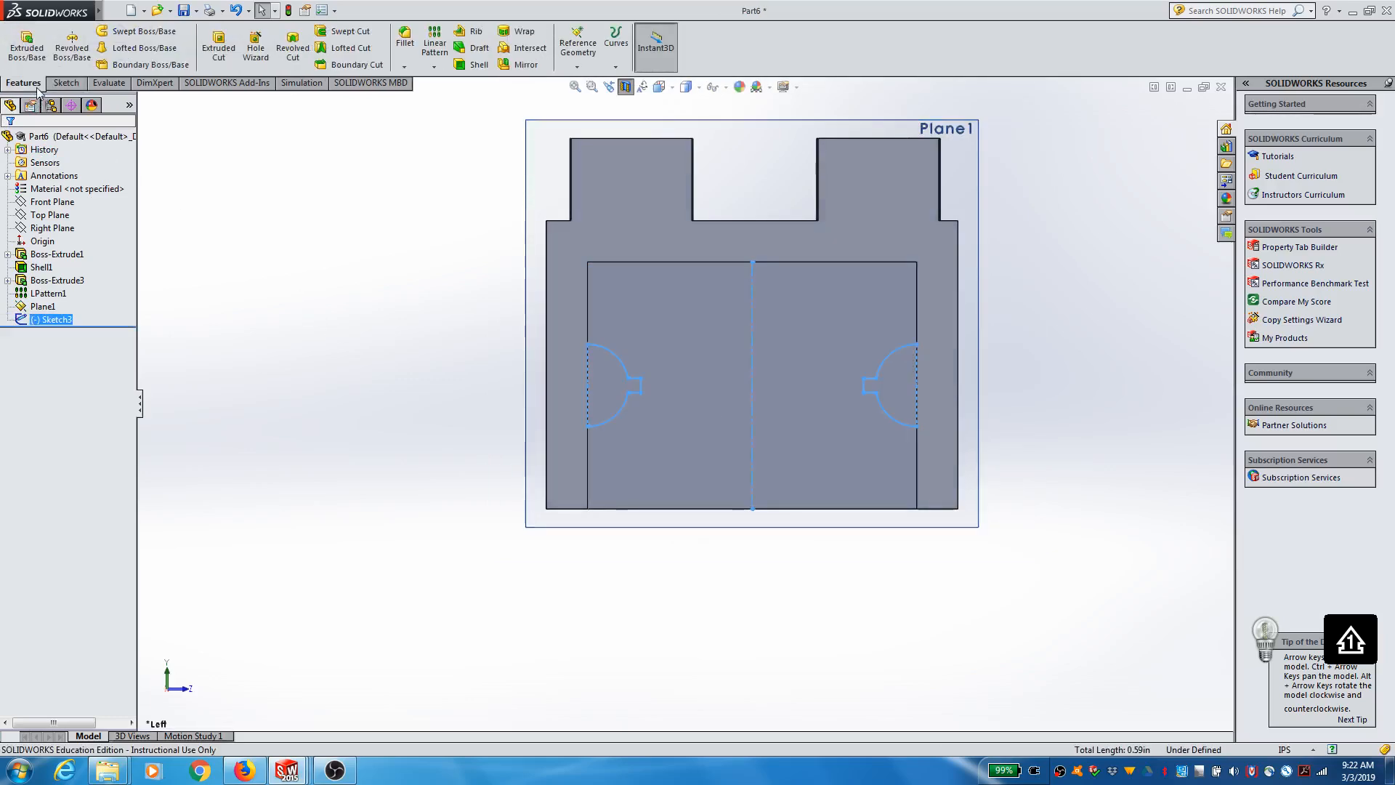
{"action": "left_click", "coordinate": [27, 43]}
{"action": "middle_click_drag", "start_coordinate": [1131, 502], "coordinate": [1063, 517]}
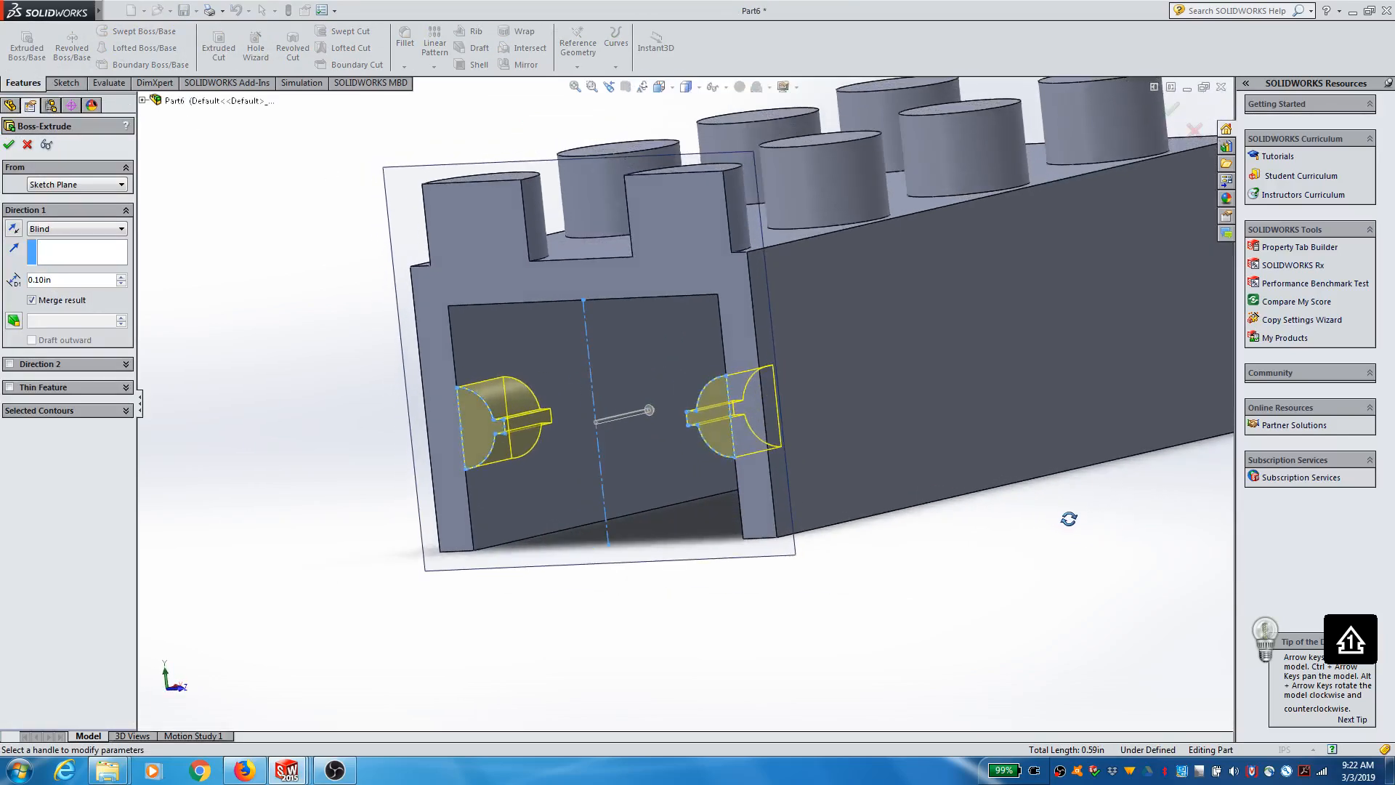
{"action": "left_click", "coordinate": [121, 229]}
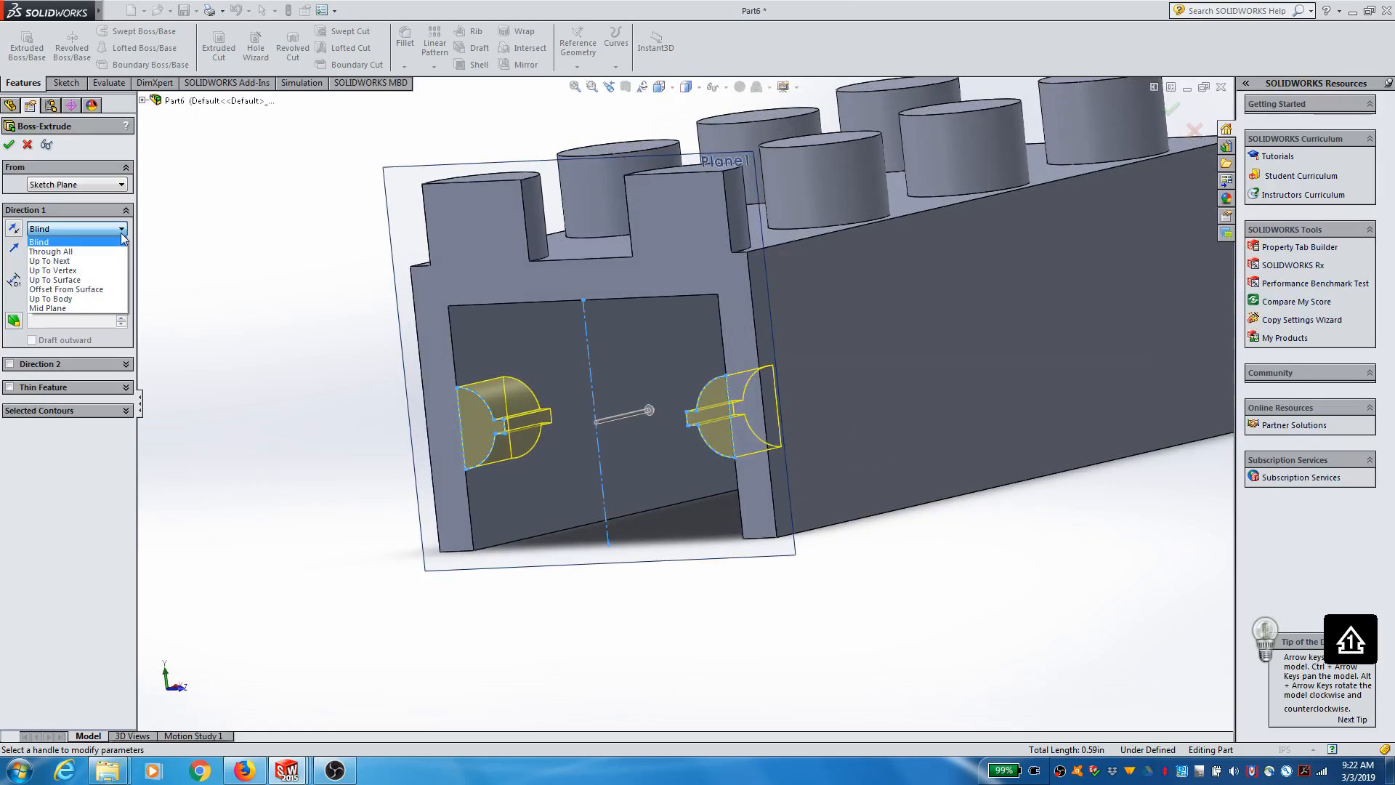
{"action": "left_click", "coordinate": [121, 234]}
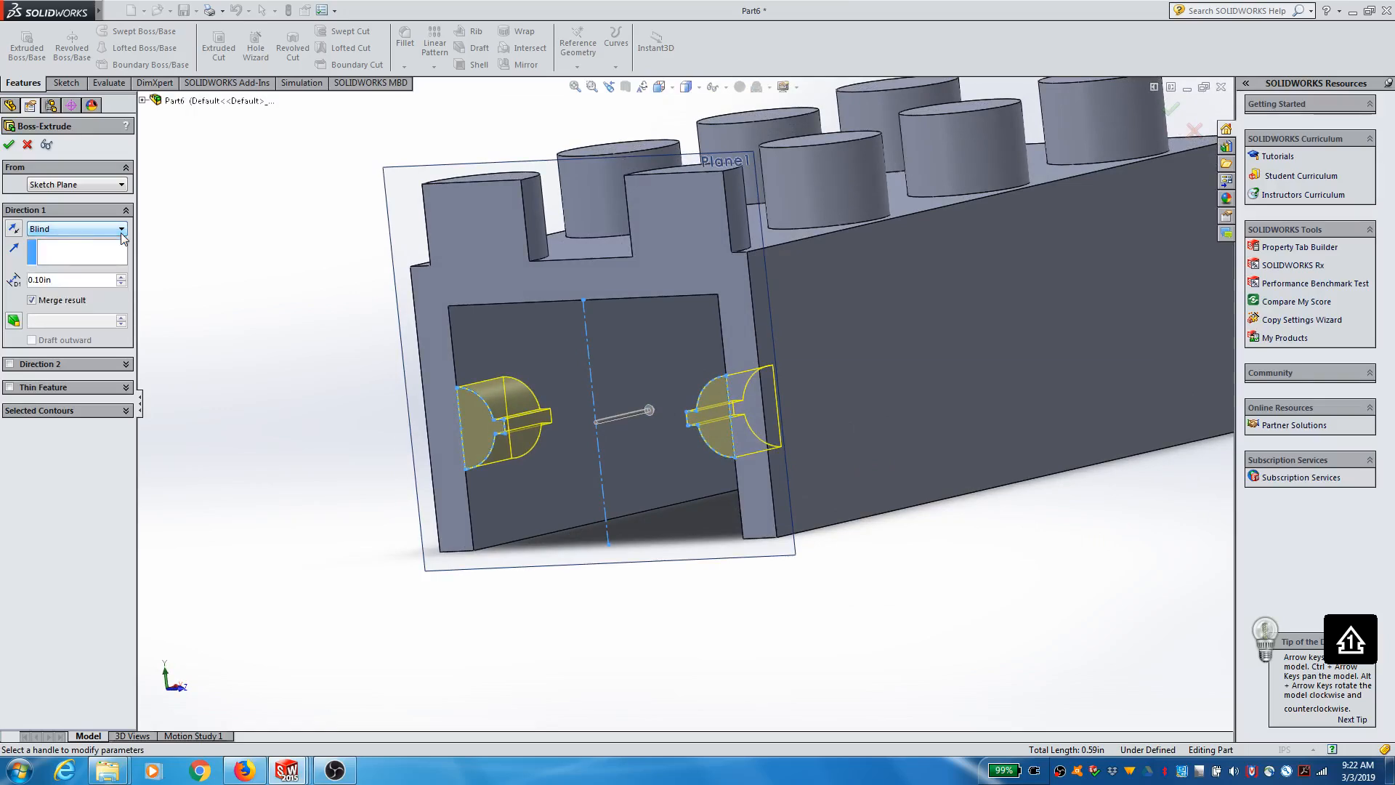
{"action": "left_click", "coordinate": [121, 229]}
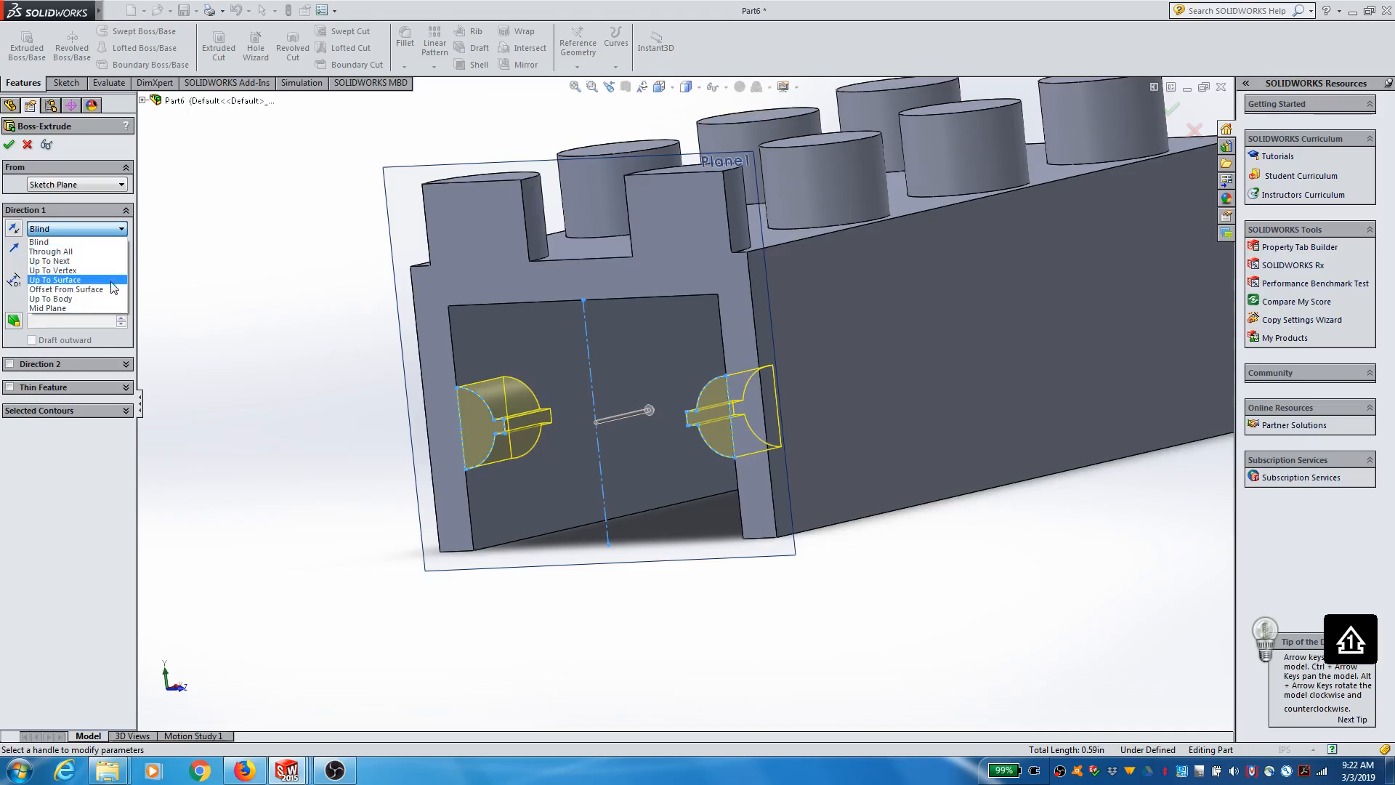
{"action": "left_click", "coordinate": [115, 308]}
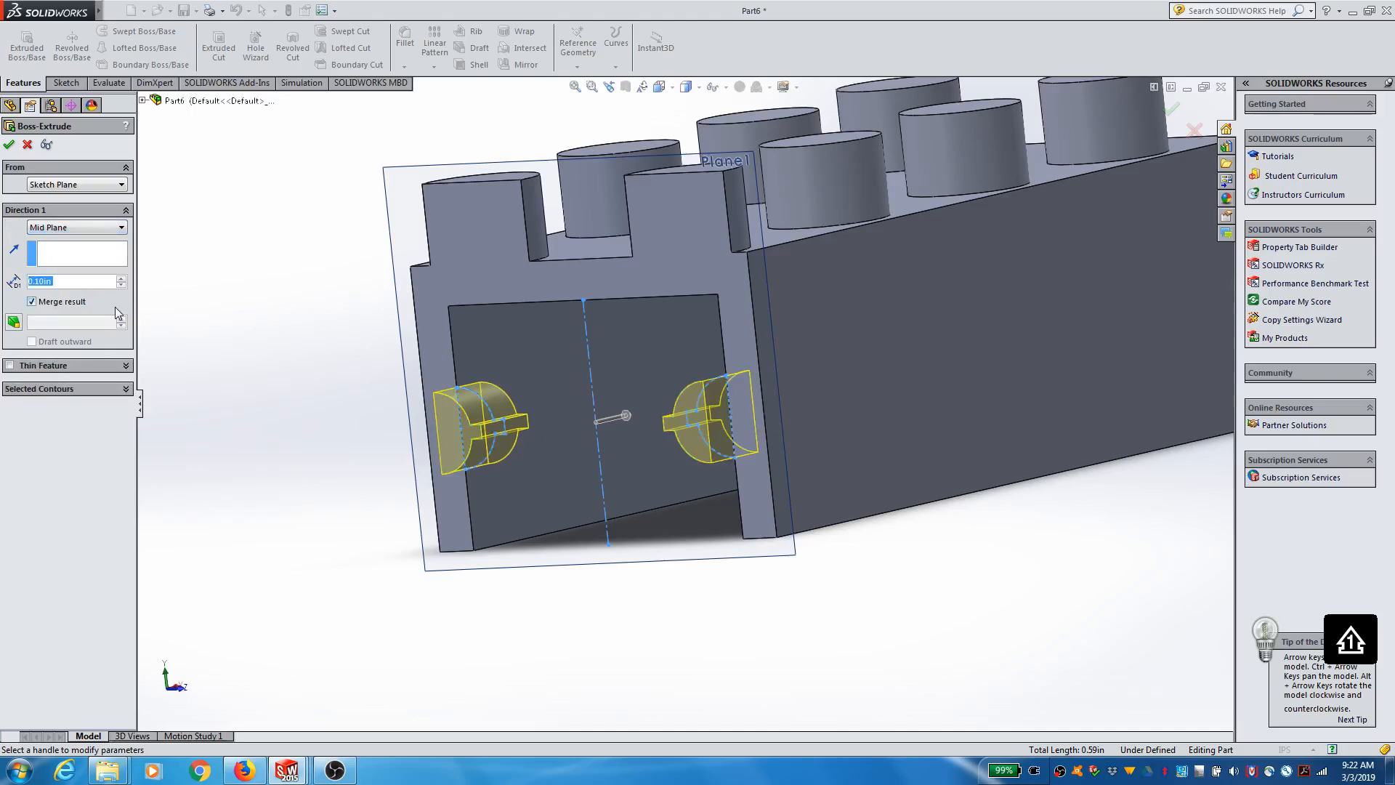
{"action": "left_click", "coordinate": [10, 148]}
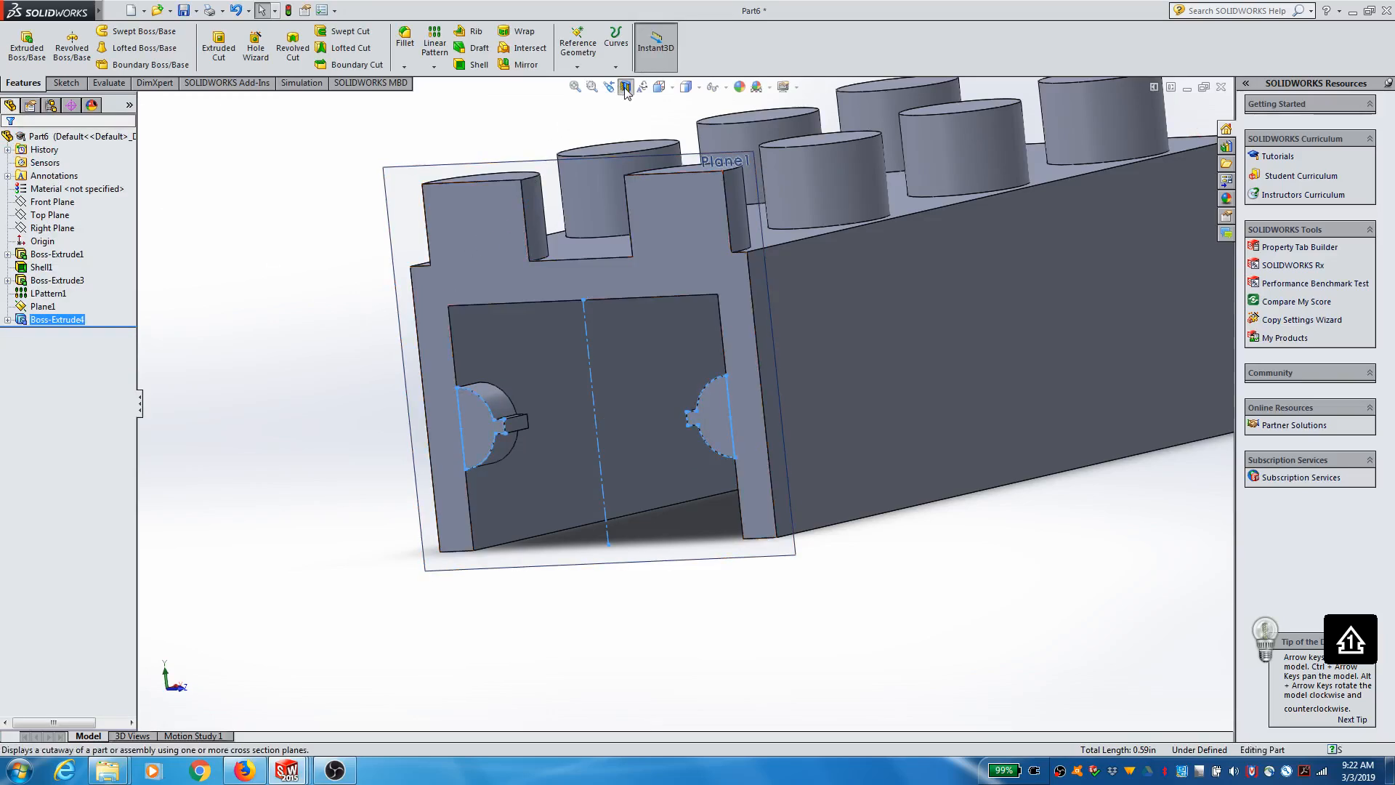
Step: Turn off the section view and rotate the whole brick to show its hollow underside
{"action": "middle_click_drag", "start_coordinate": [591, 229], "coordinate": [604, 483]}
{"action": "scroll", "coordinate": [603, 481], "scroll_direction": "up", "scroll_amount": 5}
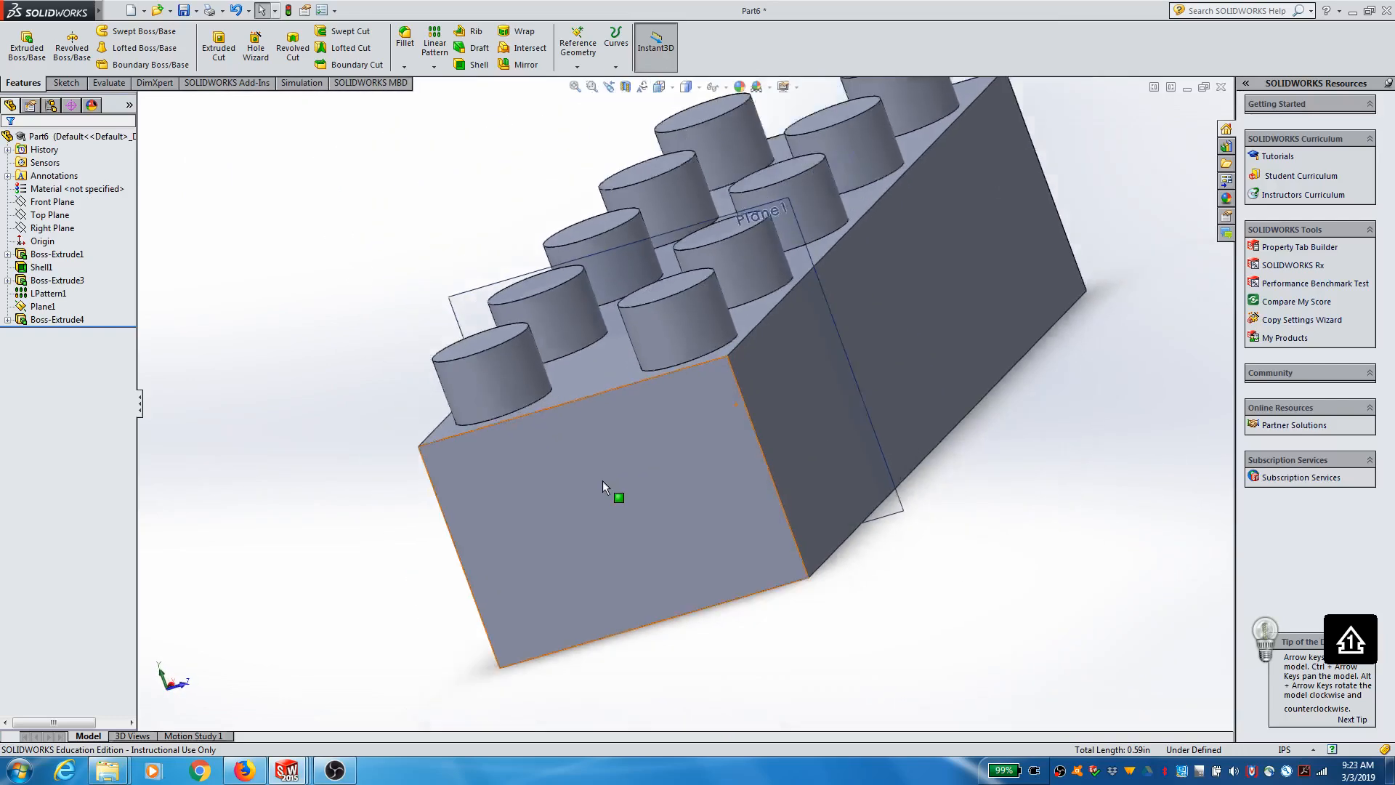
{"action": "middle_click_drag", "start_coordinate": [771, 542], "coordinate": [678, 272]}
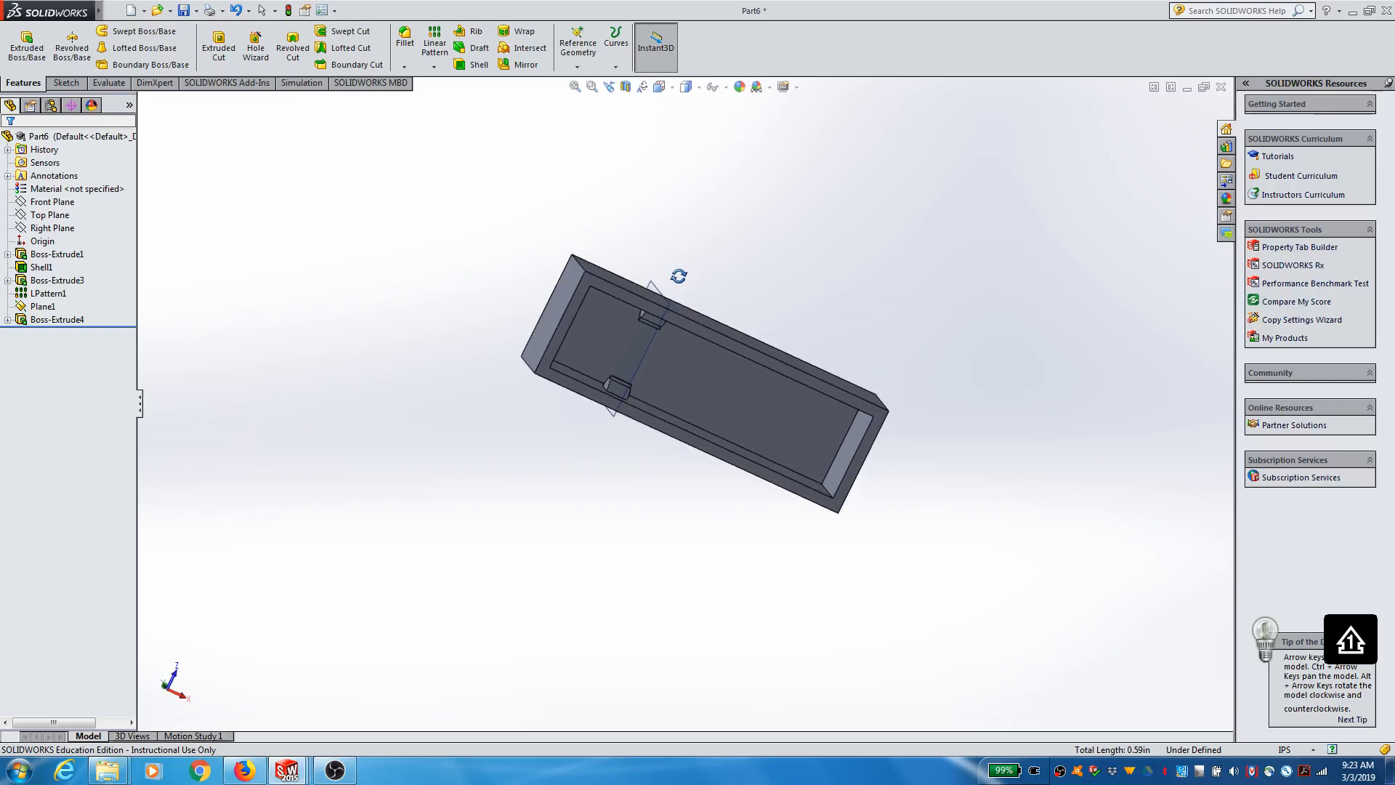
{"action": "mouse_move", "coordinate": [710, 282]}
{"action": "middle_mouse_down"}
{"action": "mouse_move", "coordinate": [660, 314]}
{"action": "mouse_move", "coordinate": [640, 372]}
{"action": "mouse_move", "coordinate": [664, 489]}
{"action": "mouse_move", "coordinate": [695, 282]}
{"action": "middle_mouse_up"}
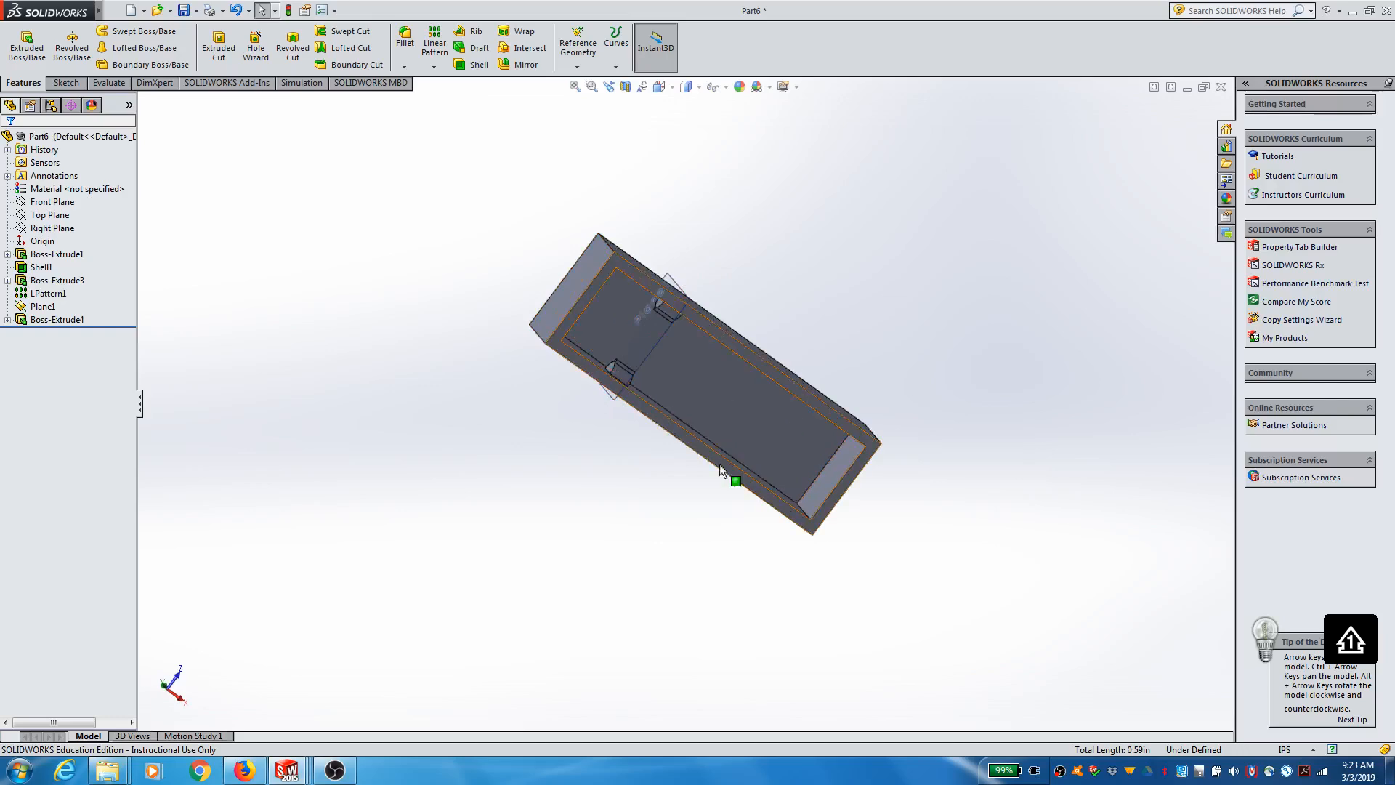
{"action": "scroll", "coordinate": [774, 264], "scroll_direction": "down", "scroll_amount": 2}
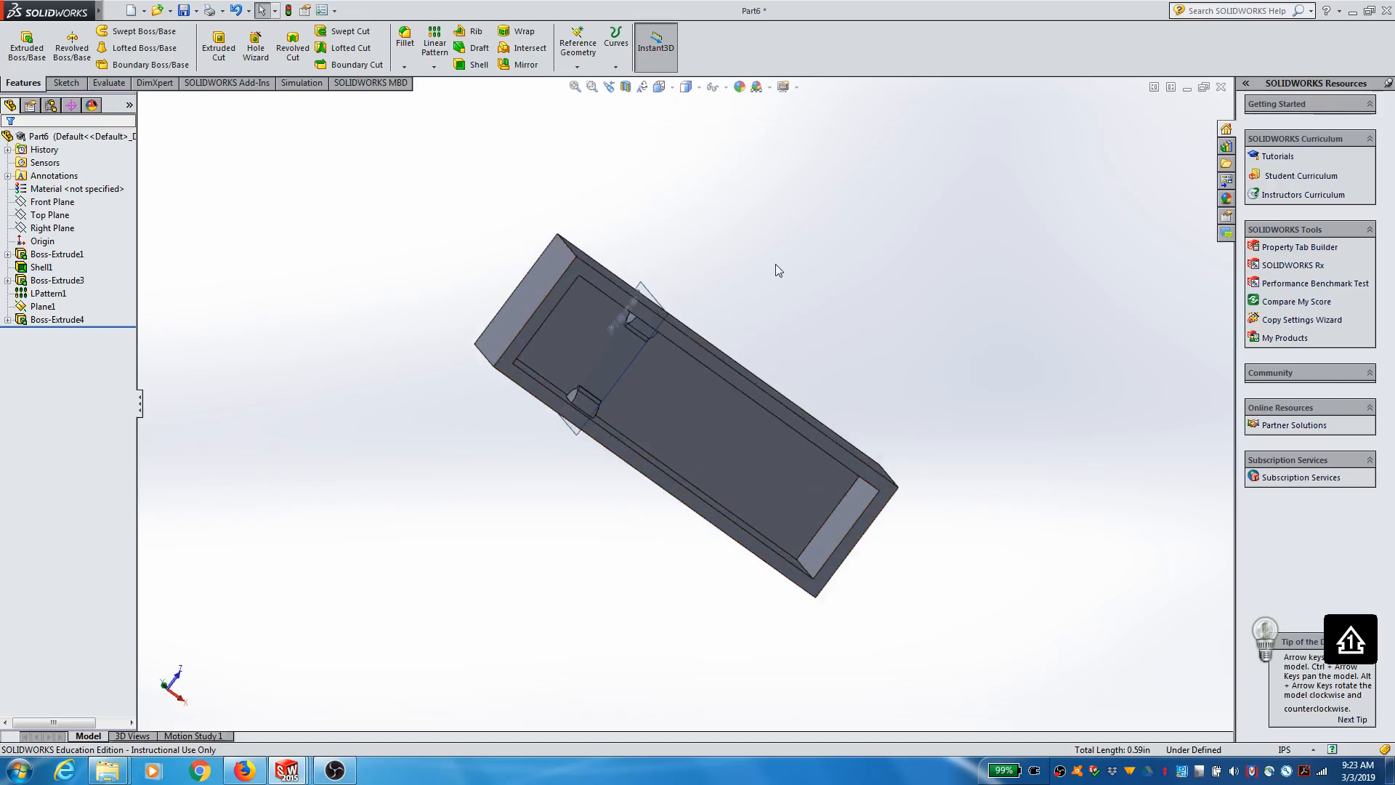
Step: Mirror the extruded pair of tabbed bosses about the Right Plane to the other end of the cavity
{"action": "left_click", "coordinate": [57, 321]}
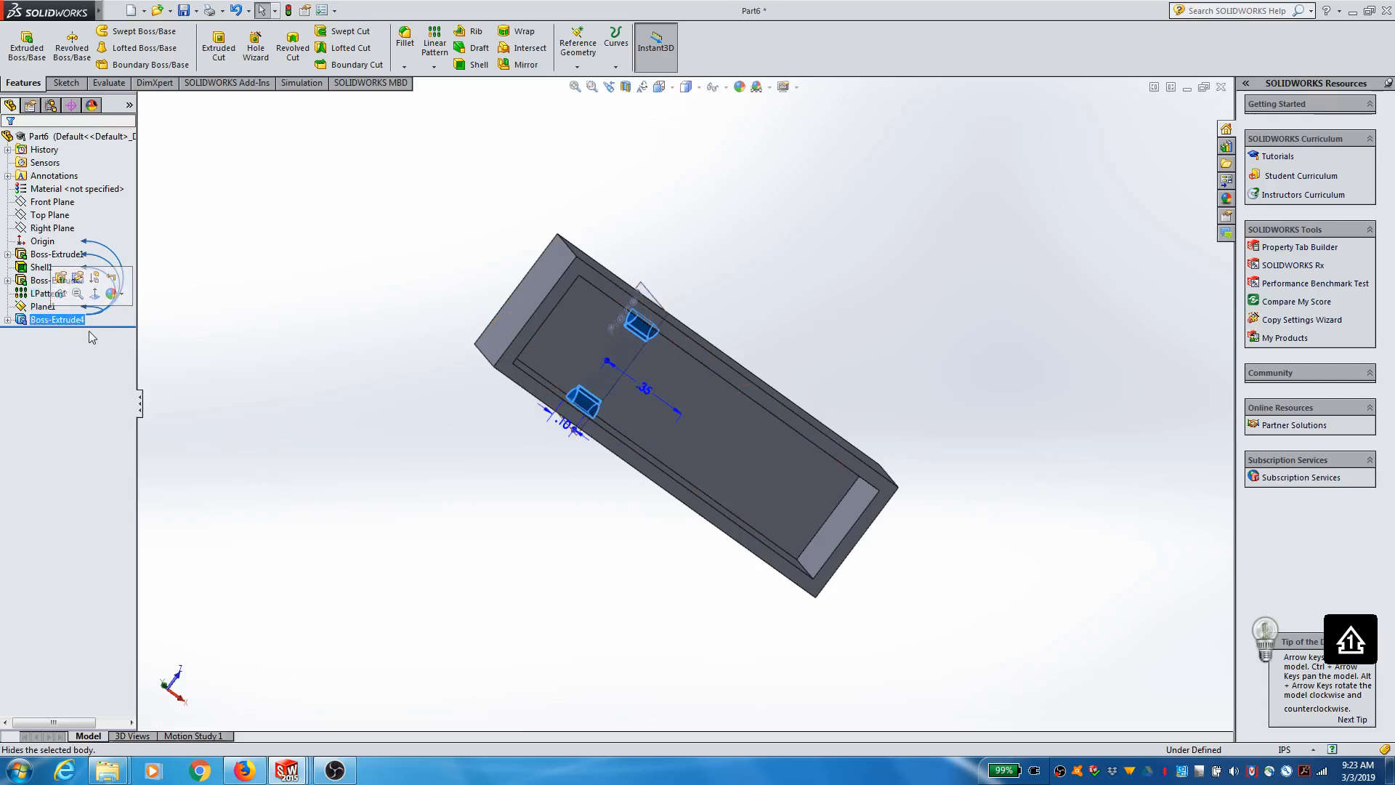
{"action": "left_click", "coordinate": [523, 65]}
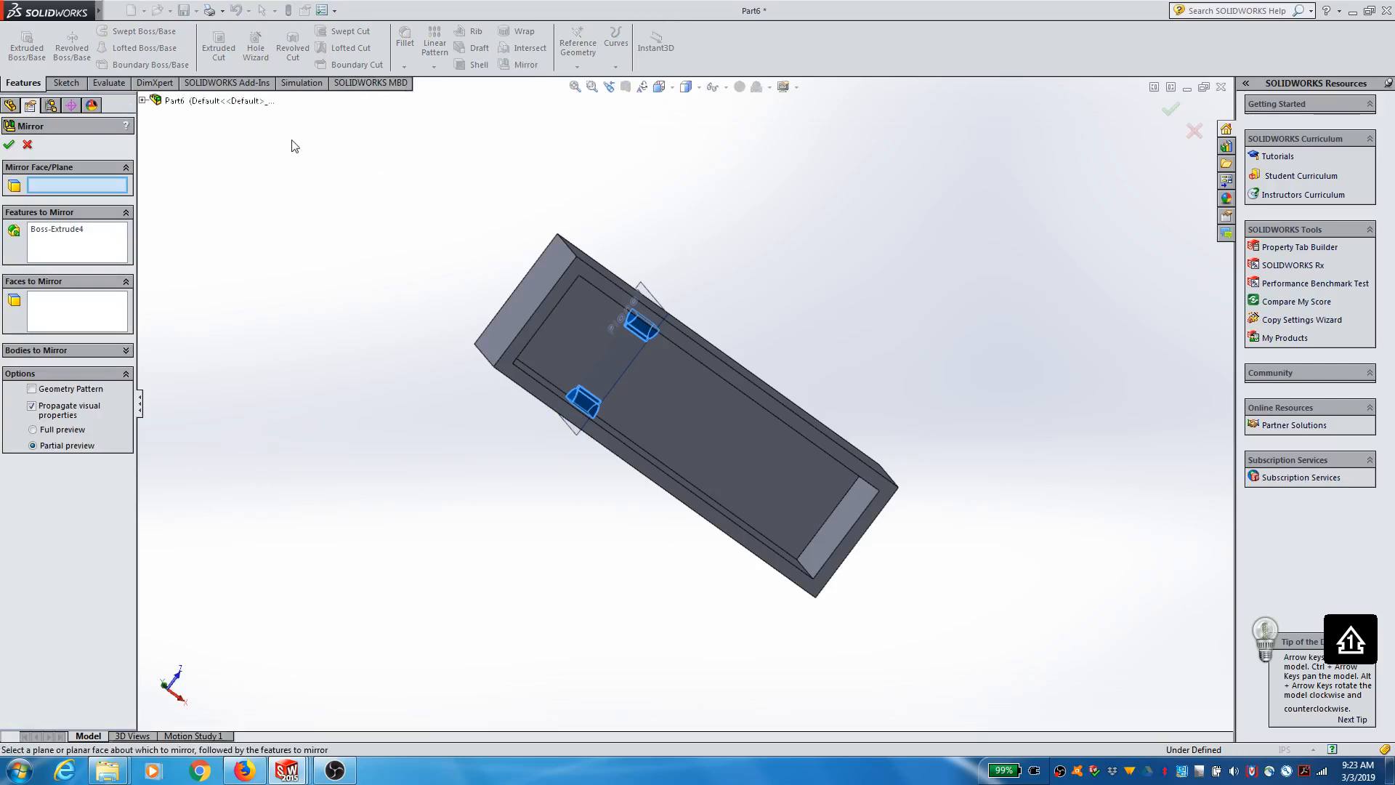
{"action": "left_click", "coordinate": [144, 102]}
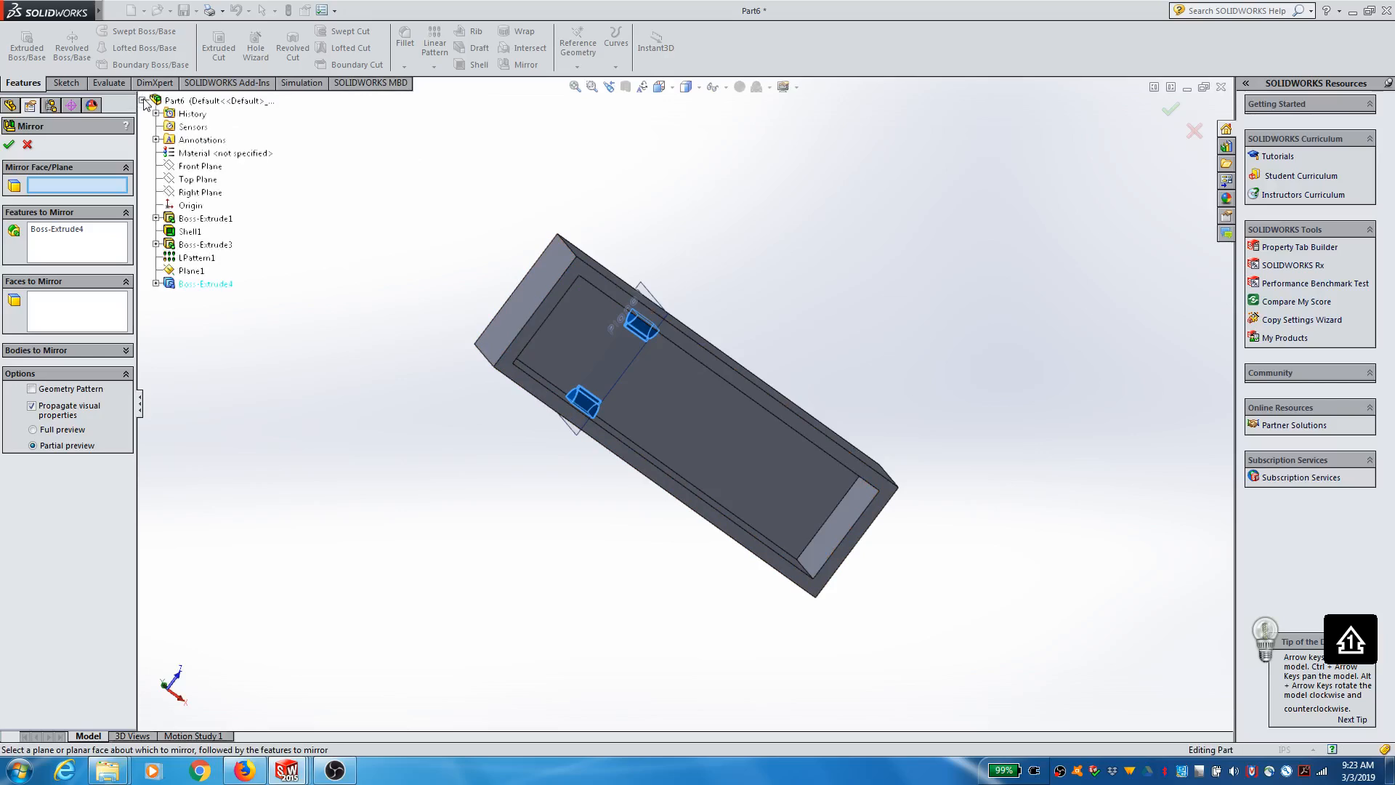
{"action": "left_click", "coordinate": [203, 195]}
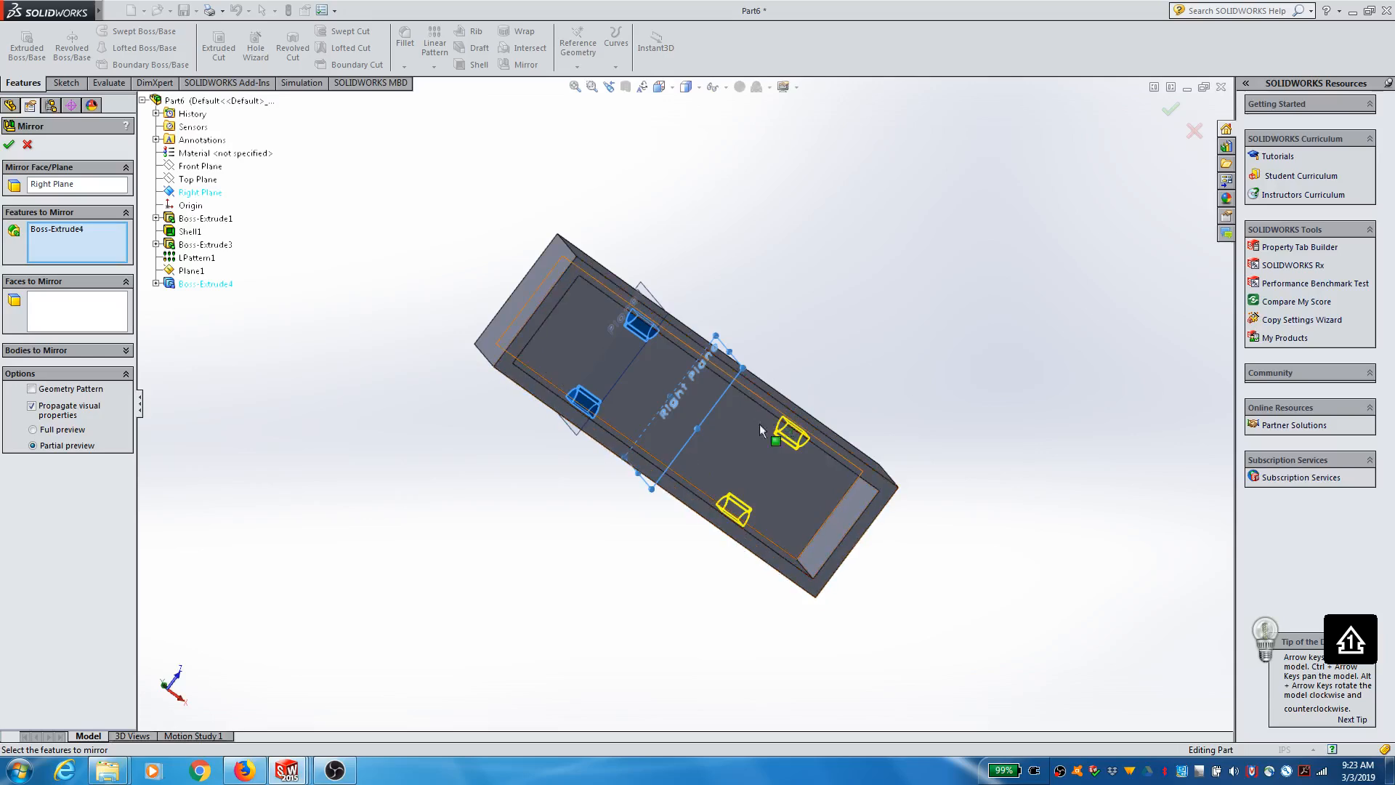
{"action": "left_click", "coordinate": [9, 144]}
{"action": "middle_click_drag", "start_coordinate": [550, 230], "coordinate": [530, 541]}
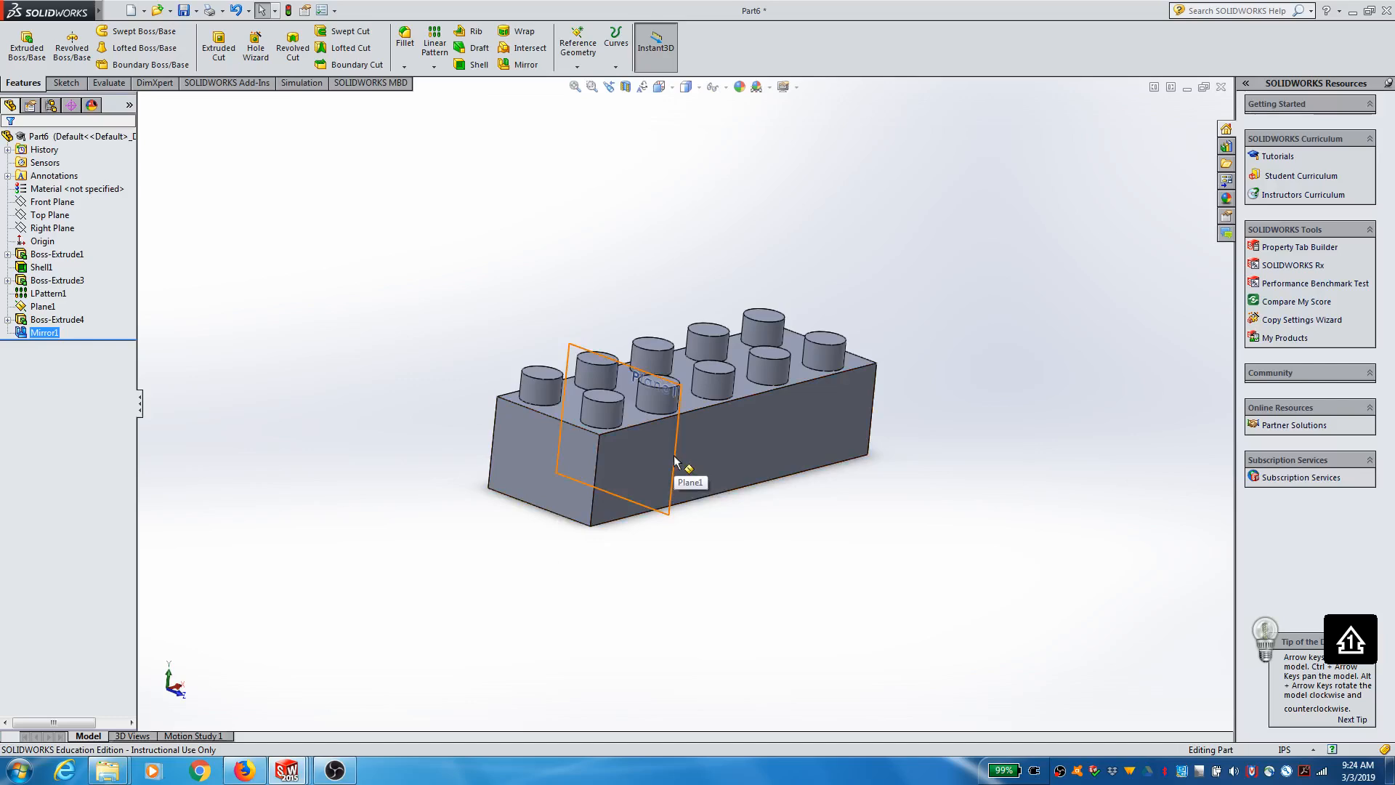
{"action": "middle_click_drag", "start_coordinate": [718, 602], "coordinate": [761, 353]}
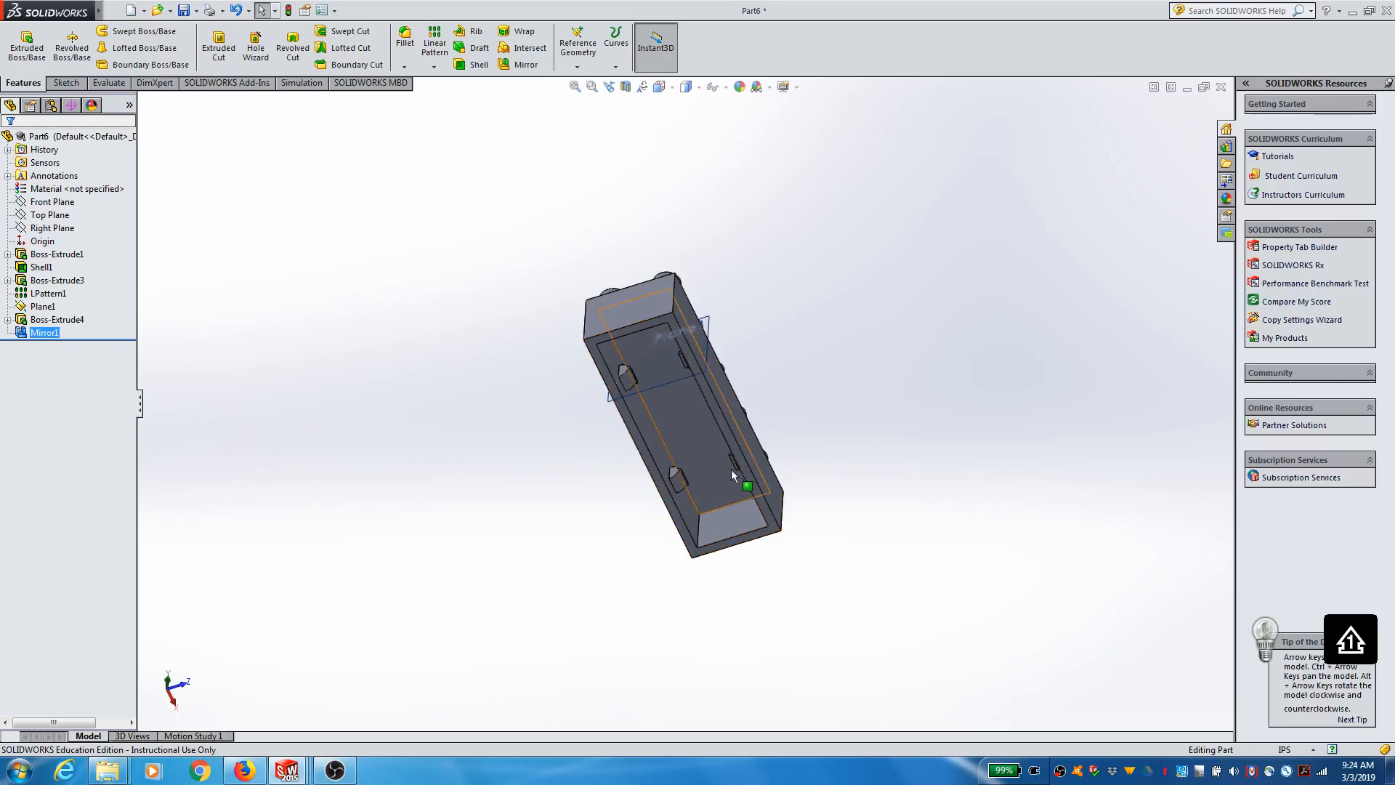
{"action": "middle_click_drag", "start_coordinate": [759, 315], "coordinate": [697, 574]}
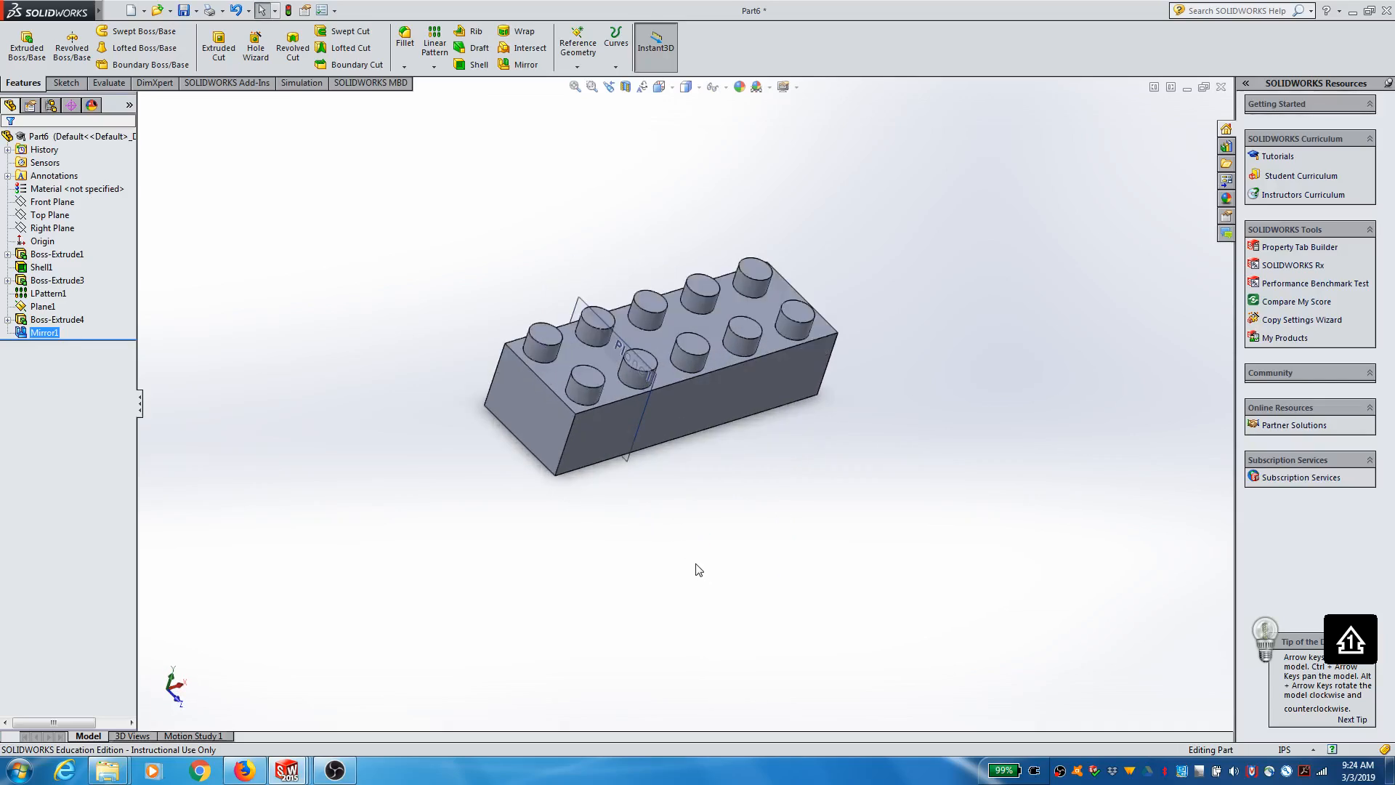